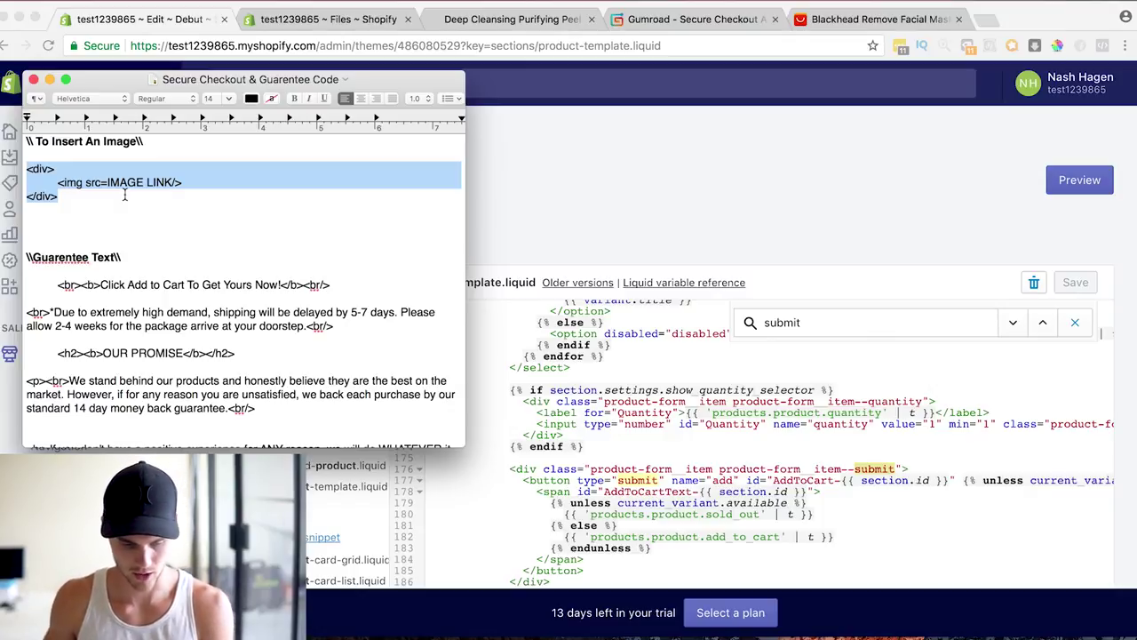
# Step: In product-template.liquid, insert the div image snippet with its IMAGE LINK placeholder on a new line above the product form's submit div
pyautogui.press('super+Tab')
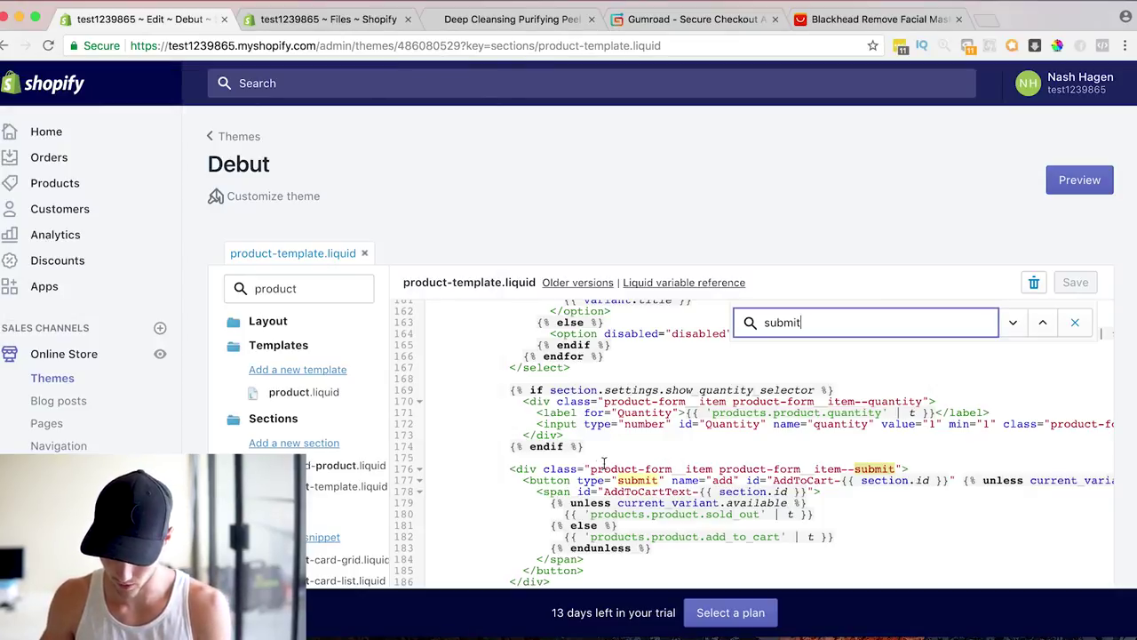
pyautogui.click(509, 469)
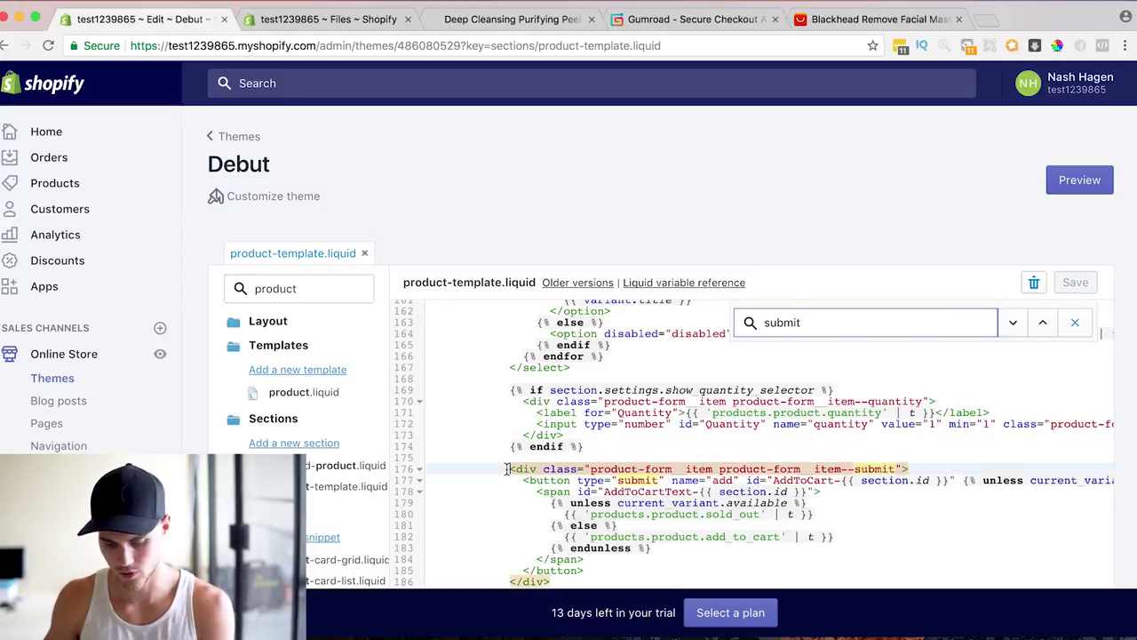
pyautogui.press('Return')
pyautogui.press('Return')
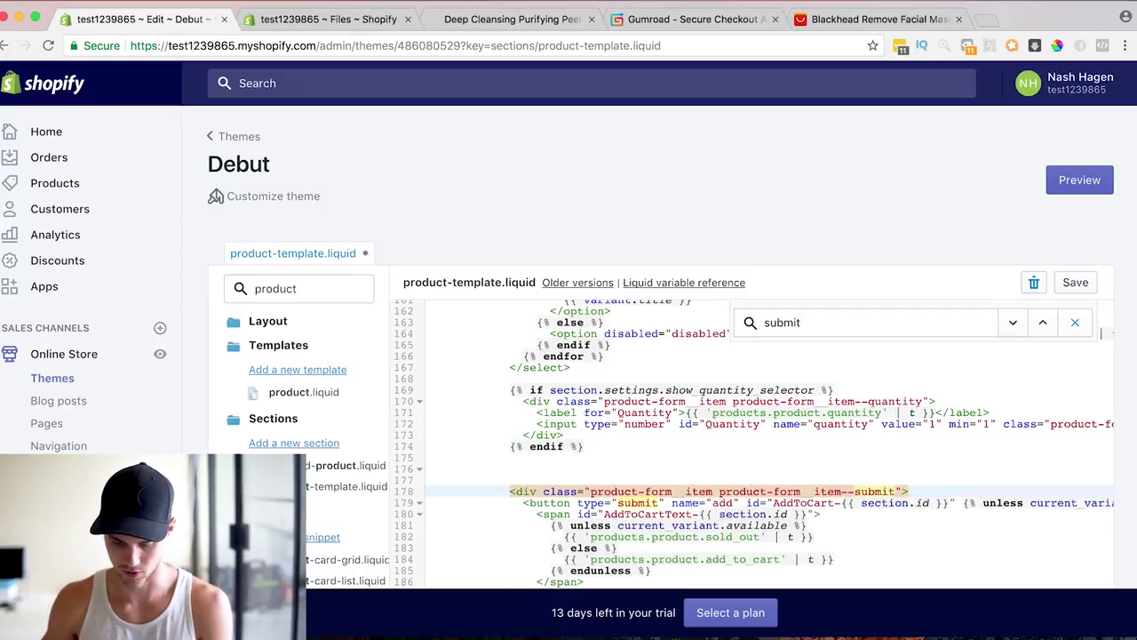
pyautogui.click(510, 468)
pyautogui.write('<div>           <img src=IMAGE LINK/> </div>')
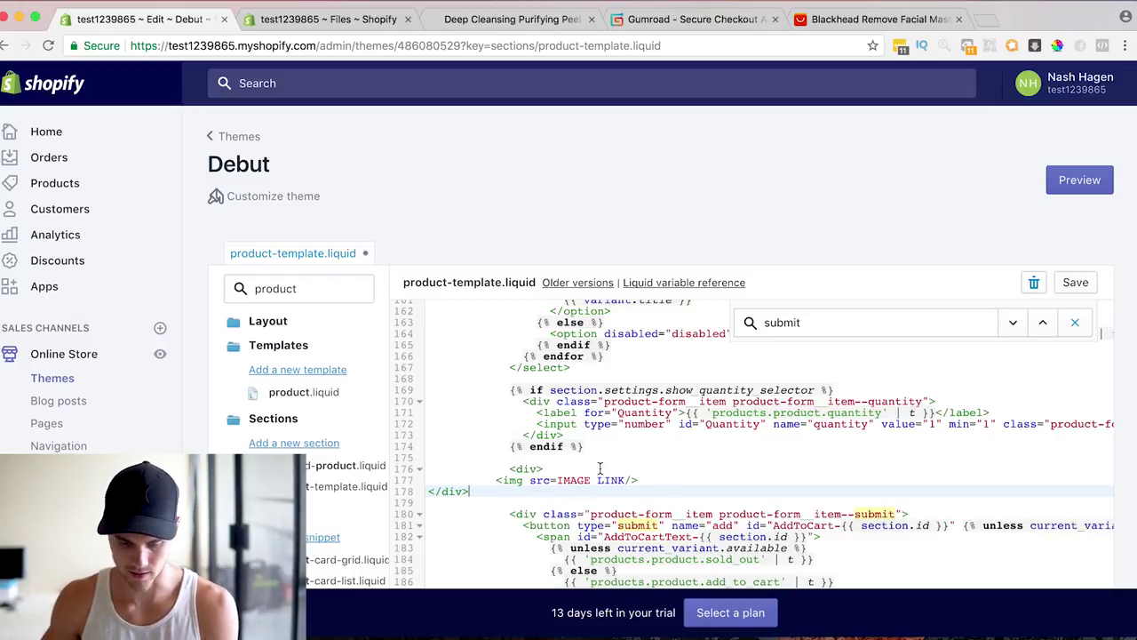
# Step: Replace the IMAGE LINK placeholder with the URL of safe_checkout1.png from the store's files and save the template
pyautogui.click(329, 18)
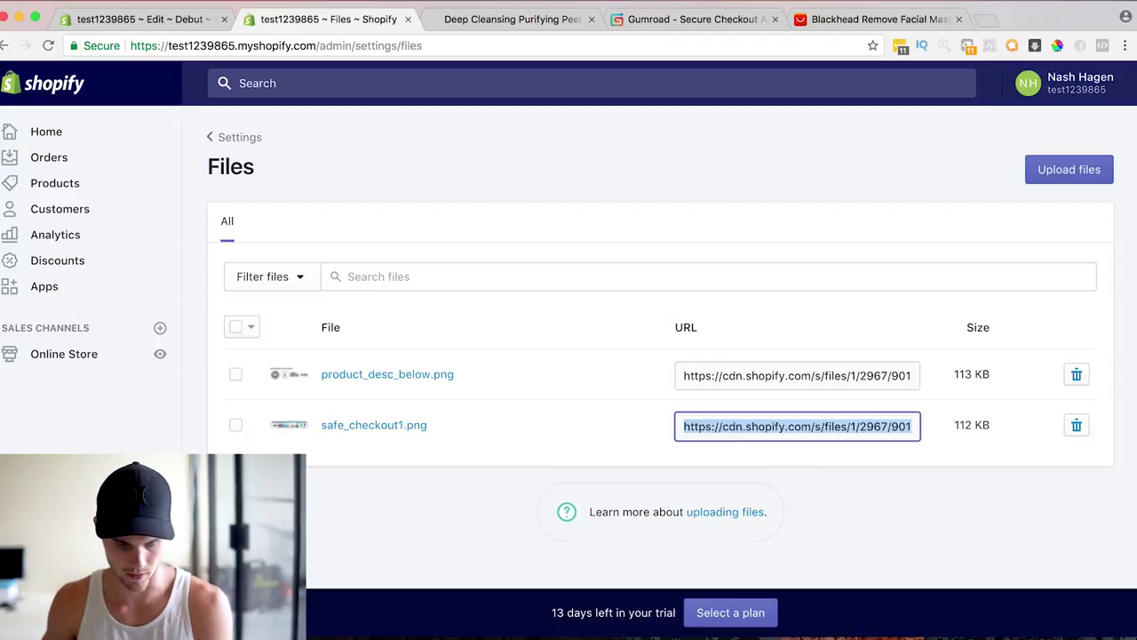
pyautogui.hotkey('ctrl', 'shift', 'Tab')
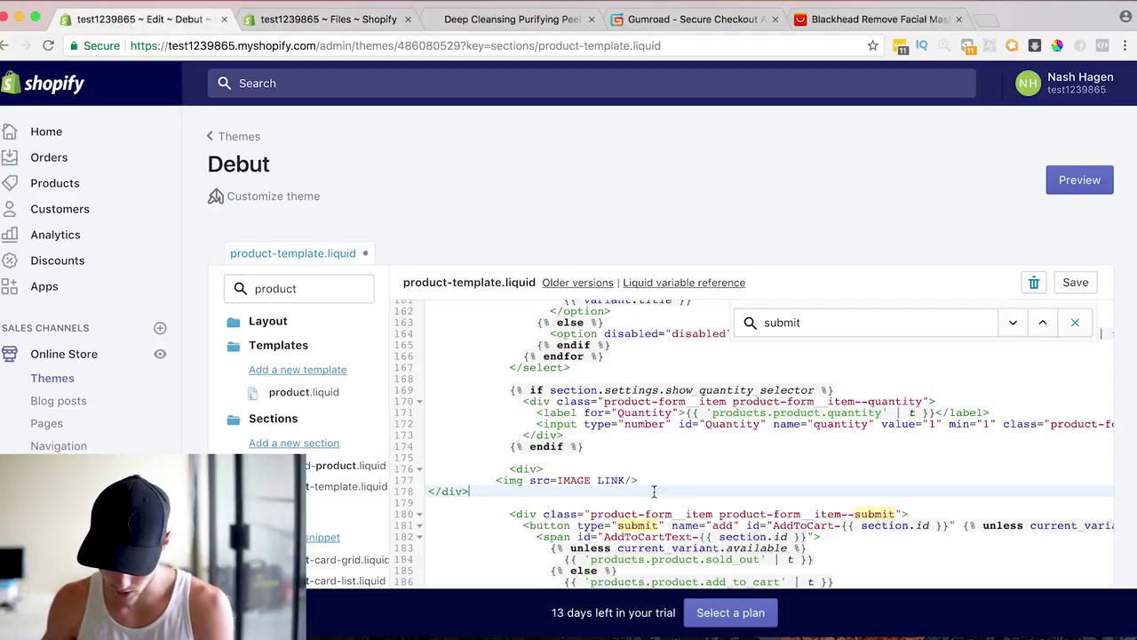
pyautogui.moveTo(626, 480); pyautogui.dragTo(559, 479)
pyautogui.press('BackSpace')
pyautogui.press('super+v')
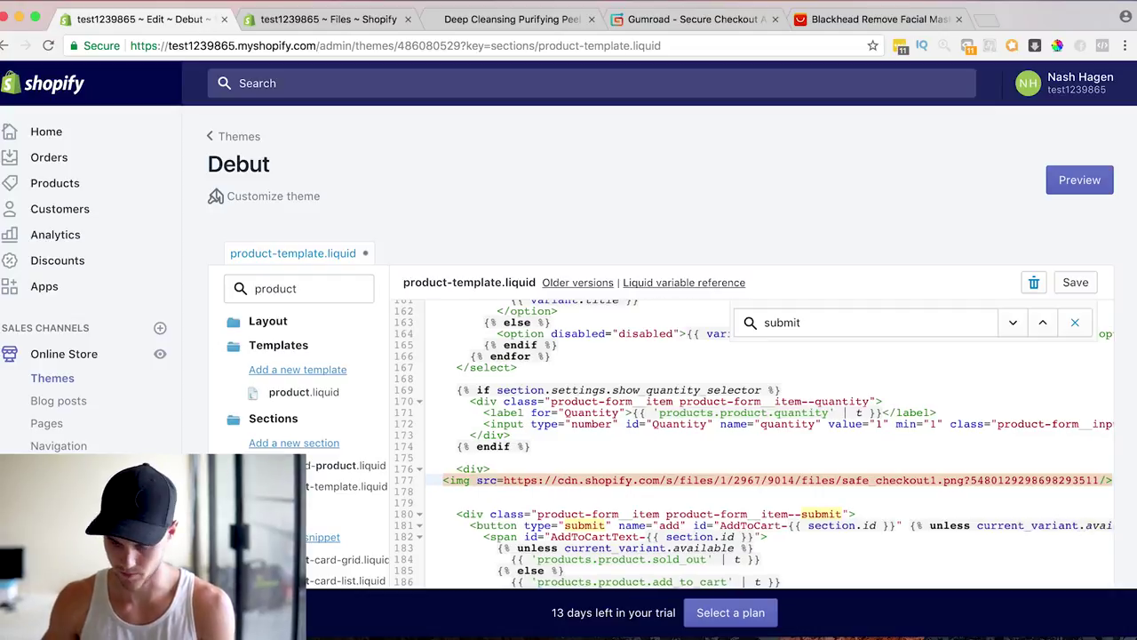
pyautogui.press('super+s')
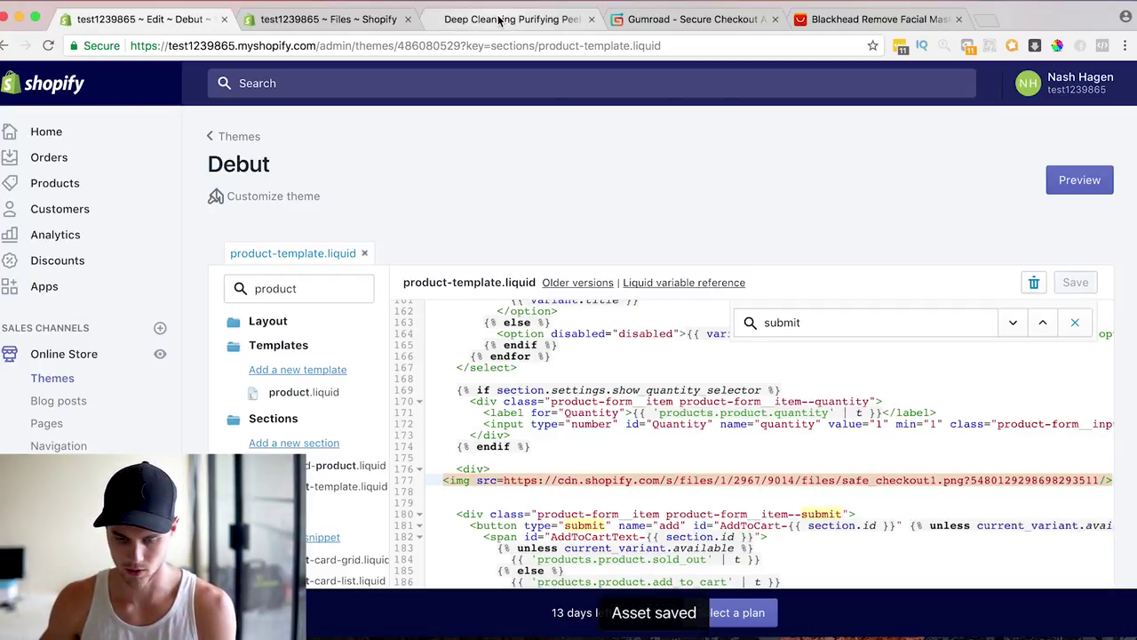
# Step: Check the safe checkout image on the facial mask product page and look through the rest of the page
pyautogui.click(503, 18)
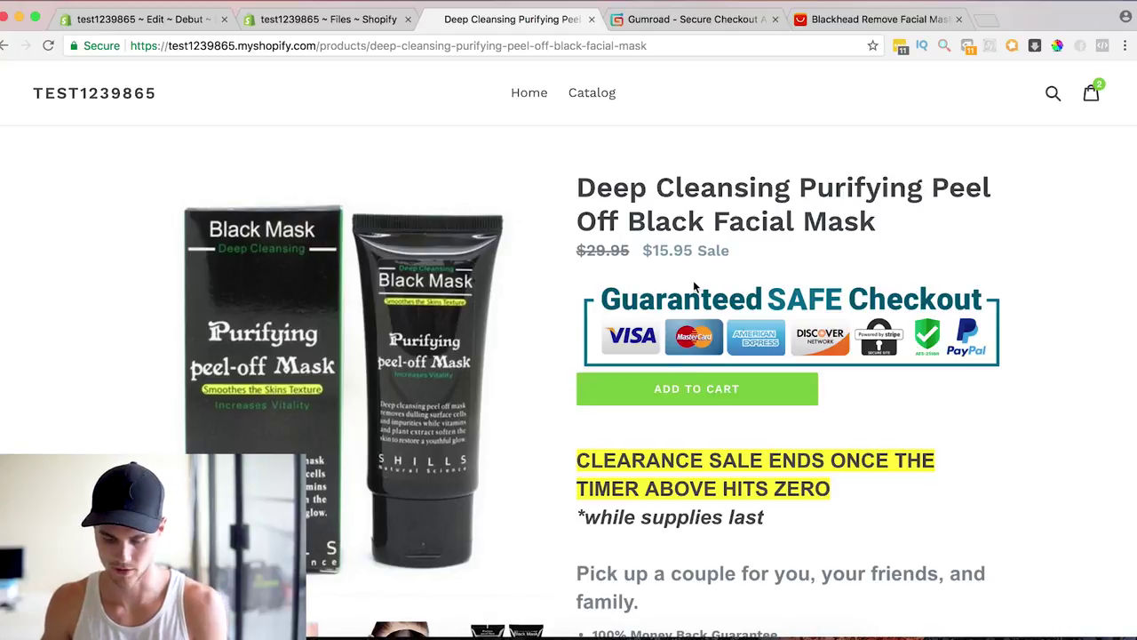
pyautogui.scroll(-15, 675, 289)
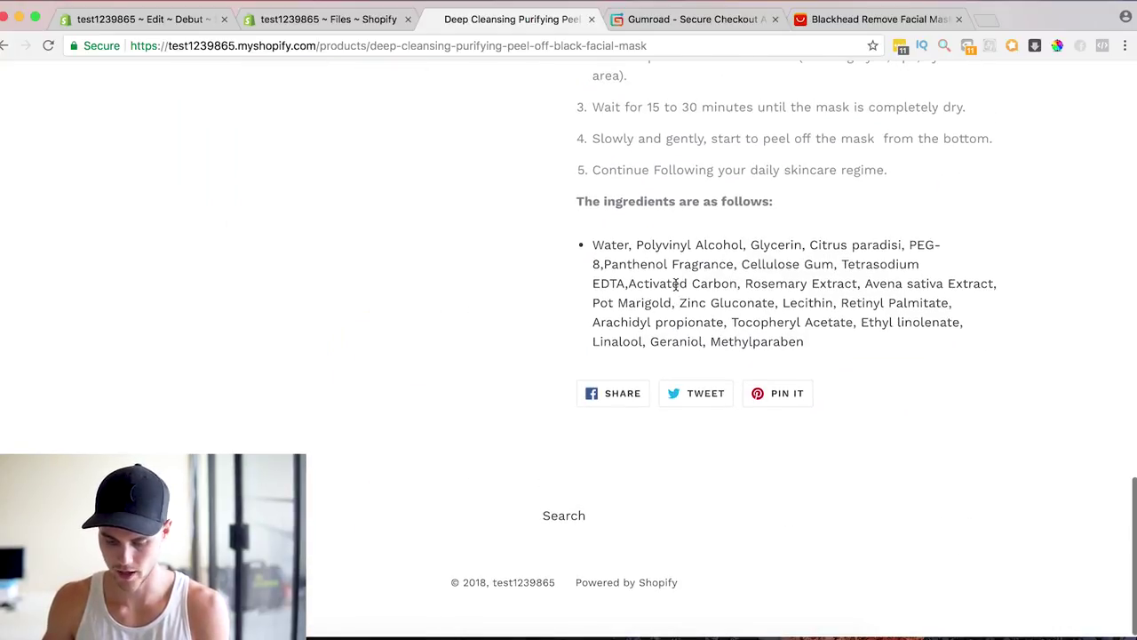
# Step: Copy the safe checkout image div in product-template.liquid and paste it below the product description div
pyautogui.click(142, 18)
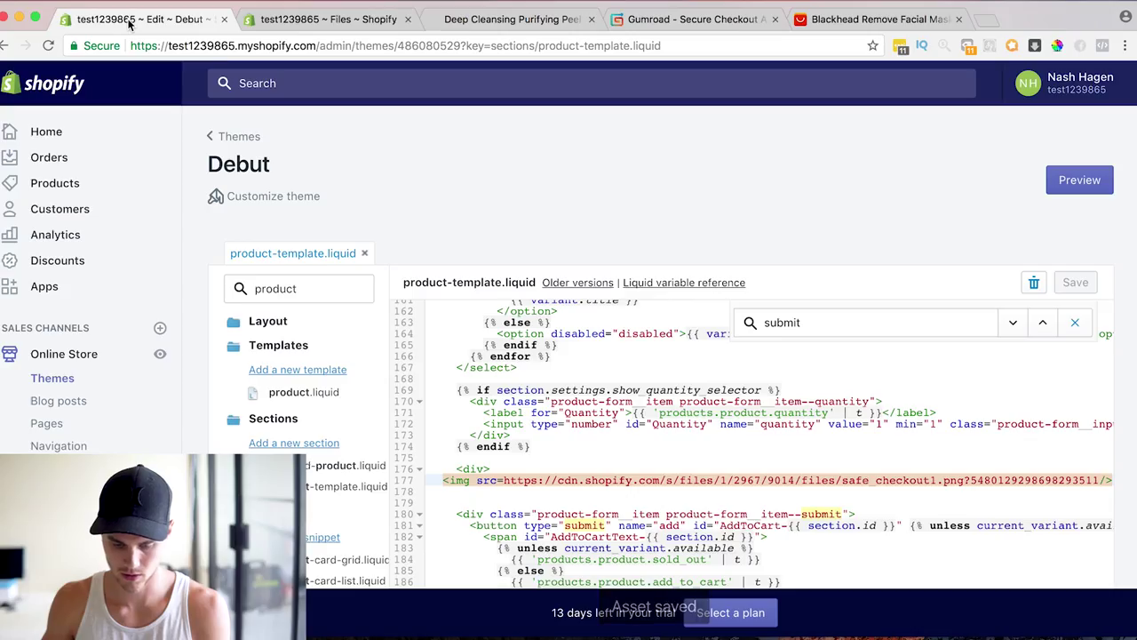
pyautogui.moveTo(457, 470); pyautogui.dragTo(463, 493)
pyautogui.press('super+c')
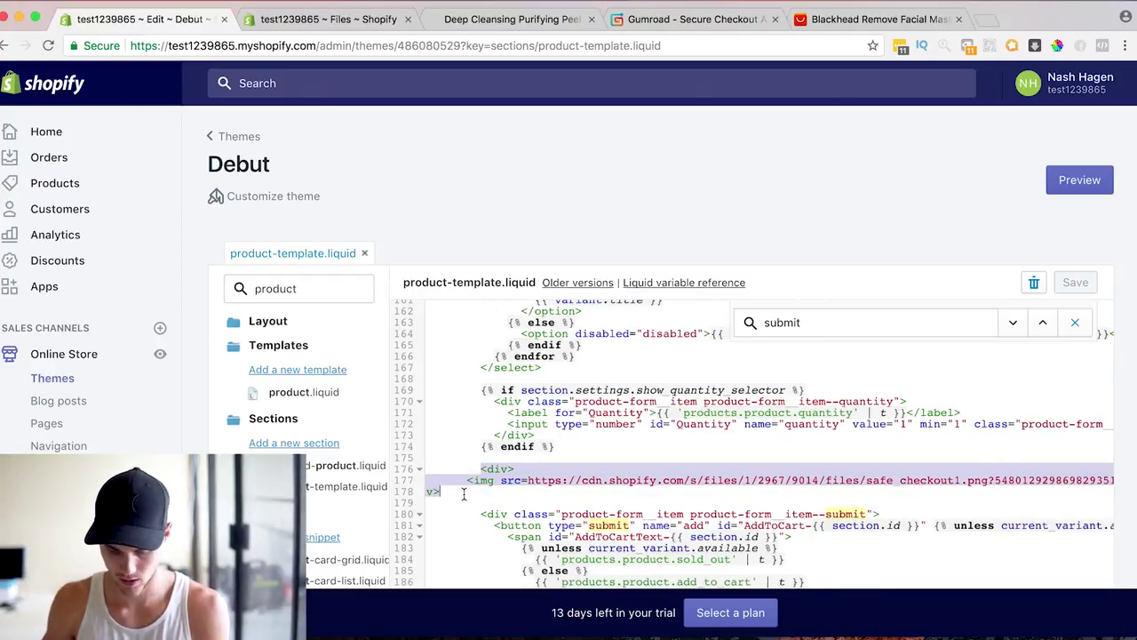
pyautogui.scroll(-5, 462, 495)
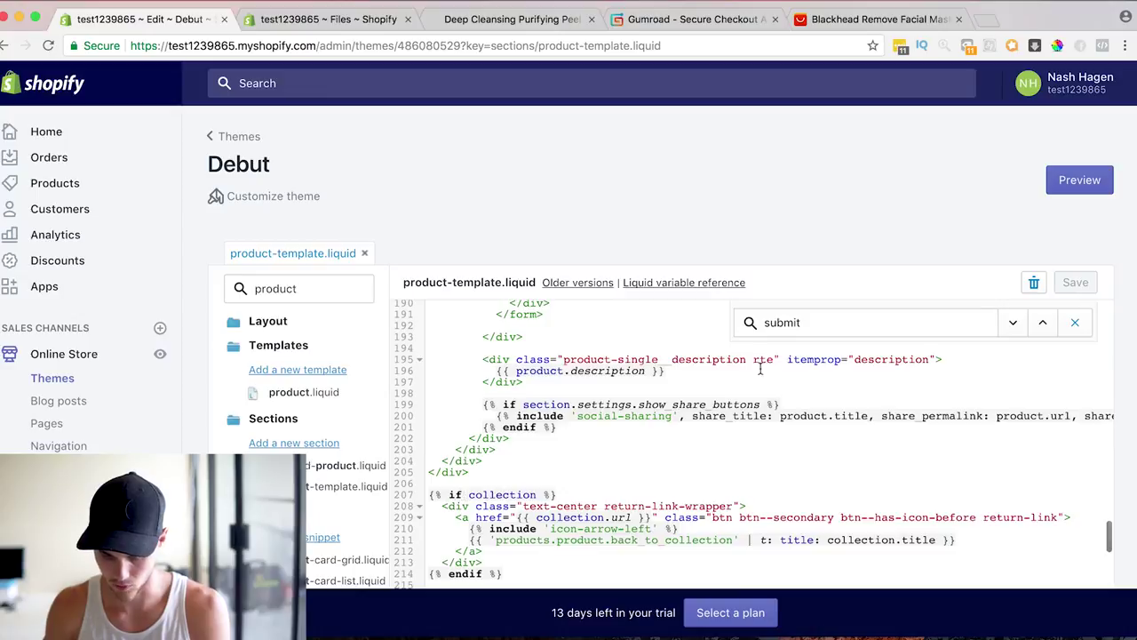
pyautogui.click(540, 384)
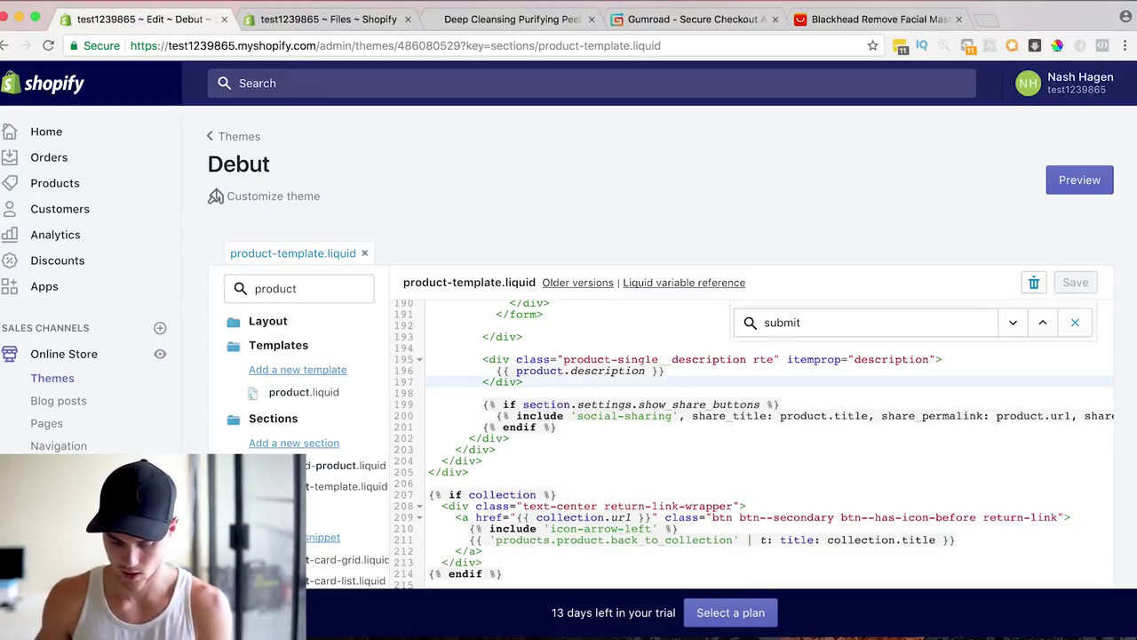
pyautogui.press('Return')
pyautogui.press('Return')
pyautogui.press('super+v')
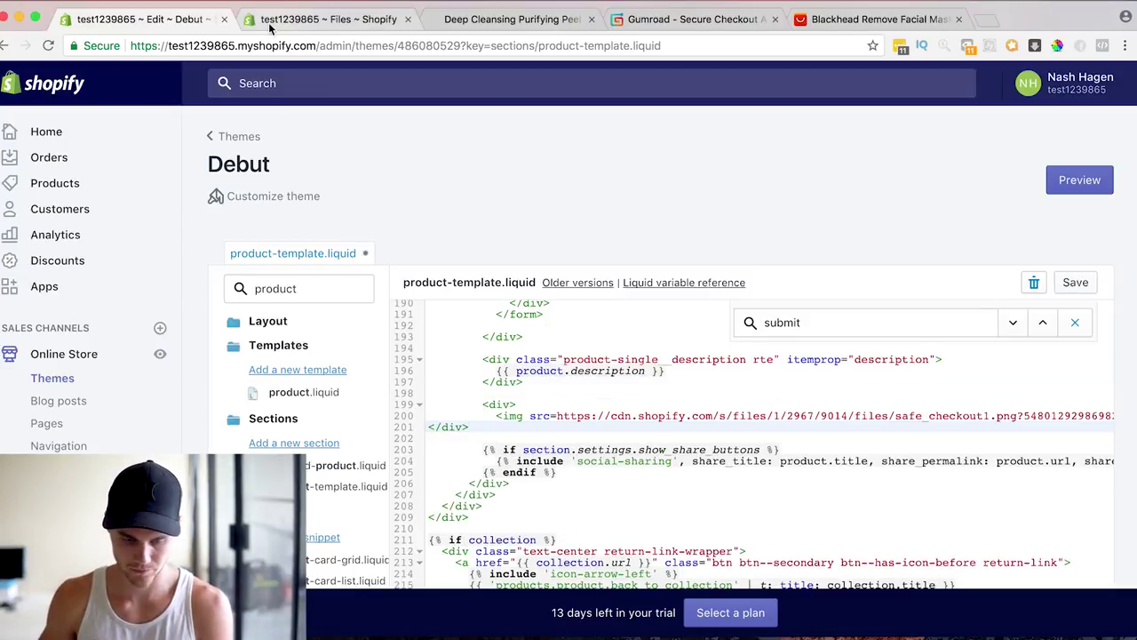
# Step: Swap the image URL in the pasted div for that of product_desc_below.png from the store's files and save the template
pyautogui.click(271, 27)
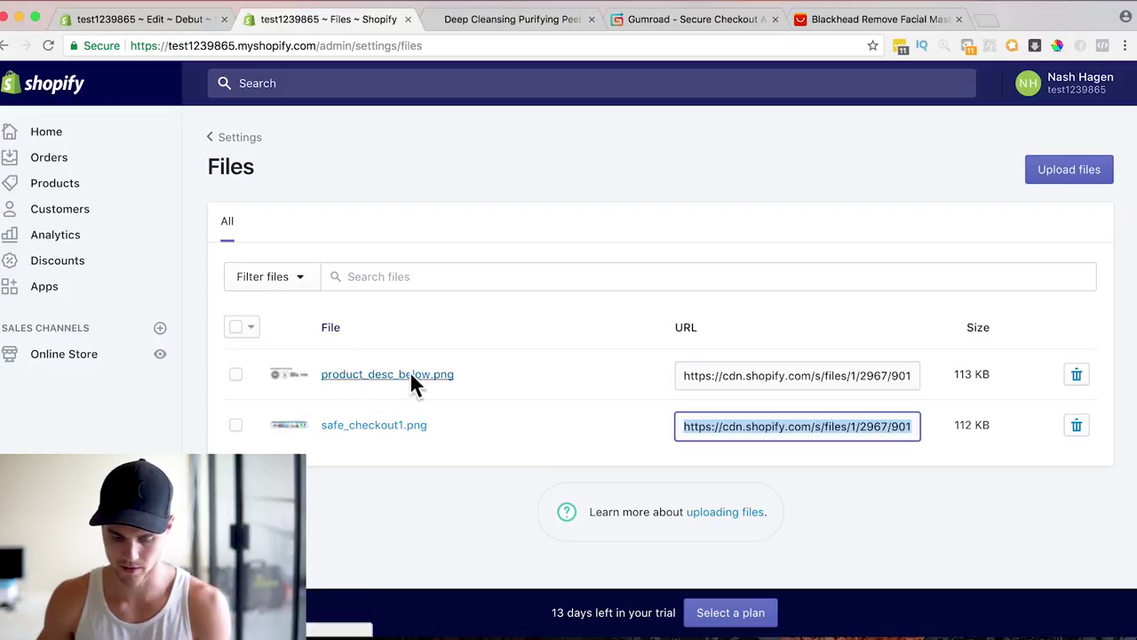
pyautogui.click(727, 382)
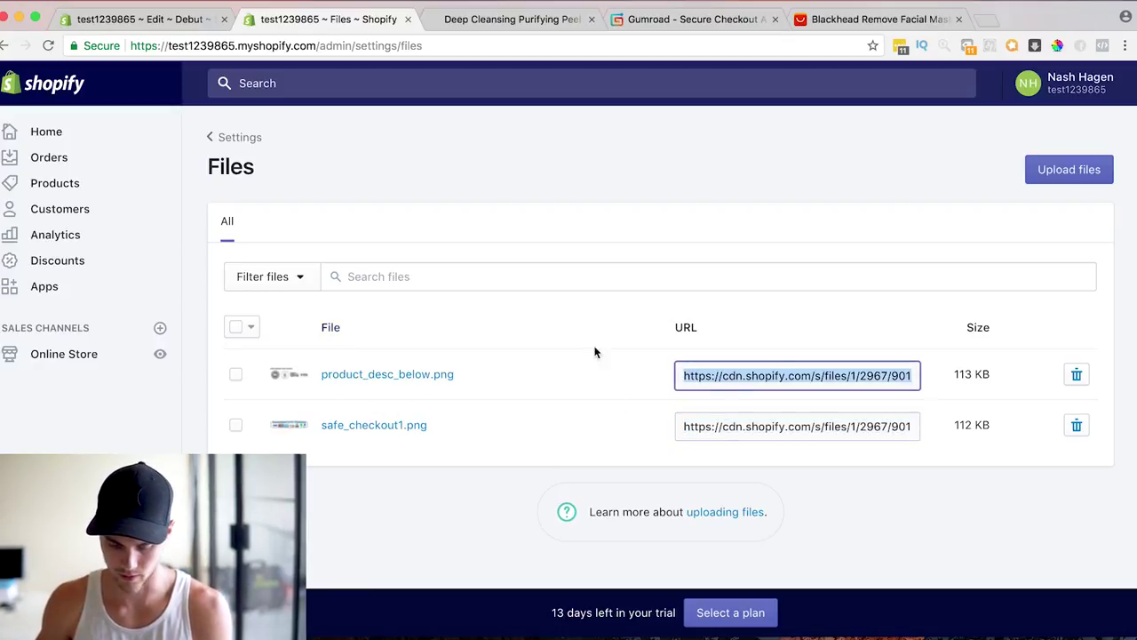
pyautogui.click(178, 22)
pyautogui.moveTo(557, 415); pyautogui.dragTo(1090, 421)
pyautogui.press('super+v')
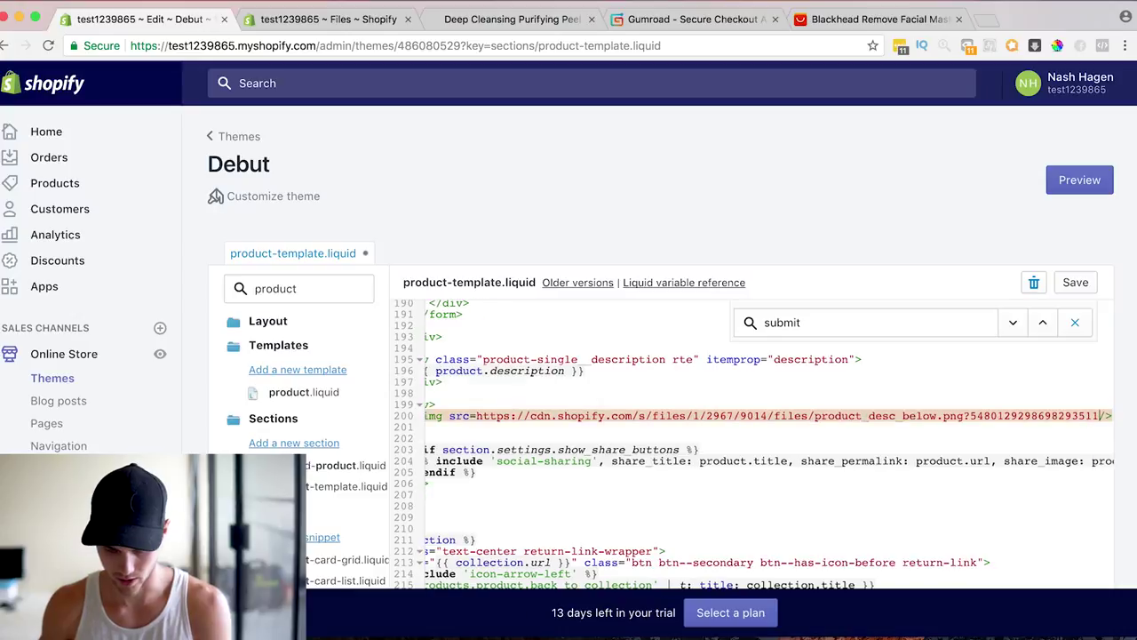
pyautogui.click(1085, 284)
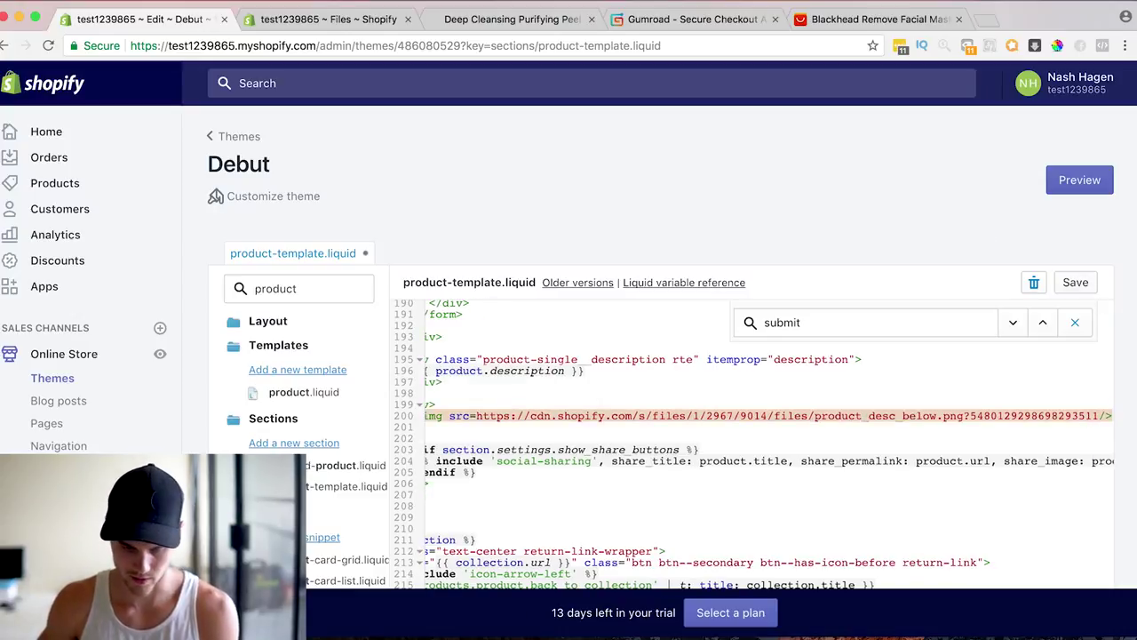
# Step: Reload the product page and check the image below the product description
pyautogui.click(465, 22)
pyautogui.press('super+r')
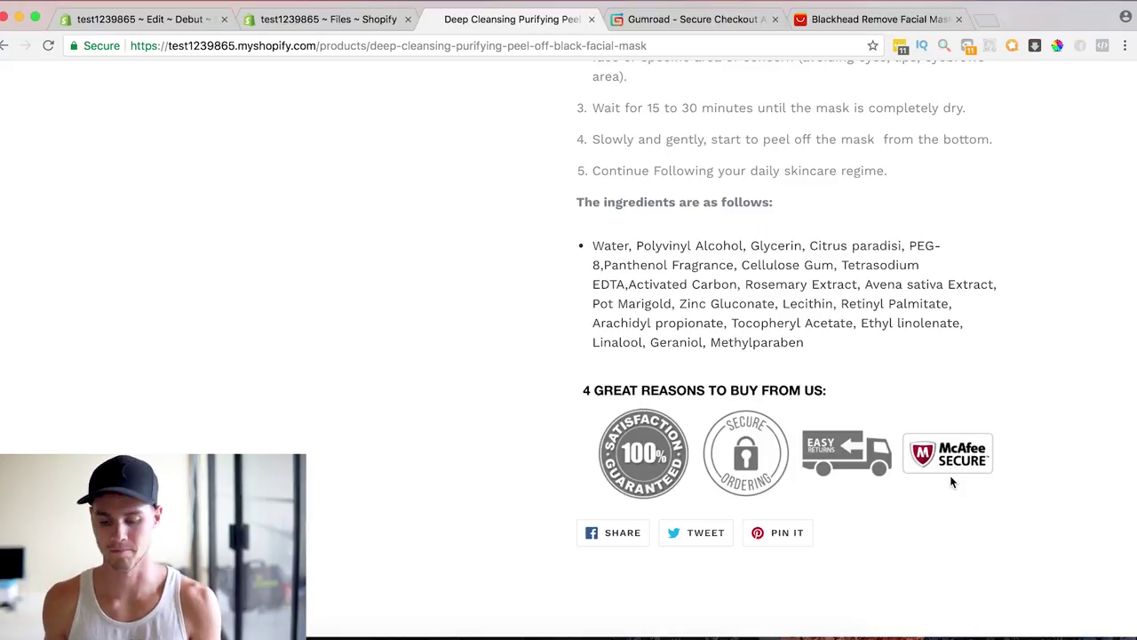
# Step: Switch to TextEdit and copy the guarantee text code from "Click Add to Cart To Get Yours Now!" through the end
pyautogui.click(460, 627)
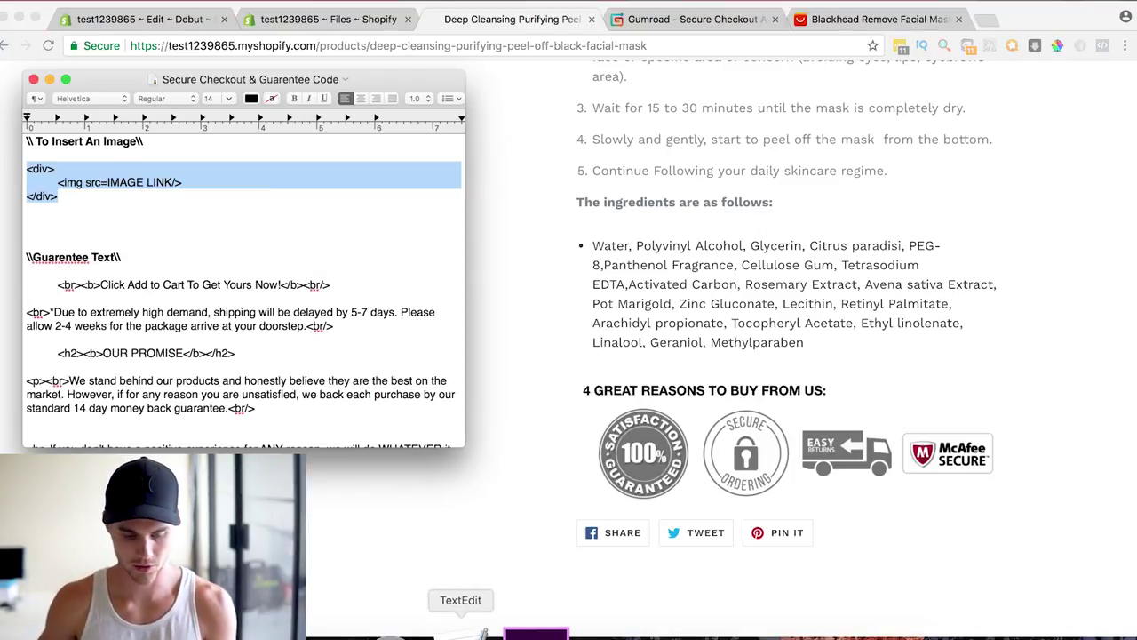
pyautogui.click(276, 352)
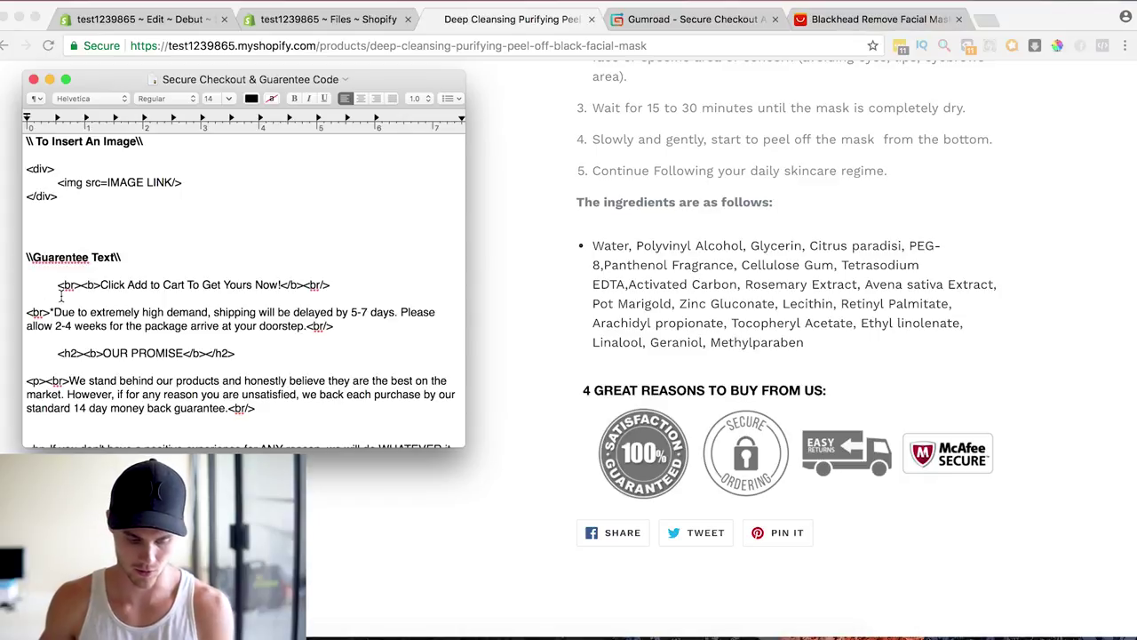
pyautogui.moveTo(56, 284); pyautogui.dragTo(298, 437)
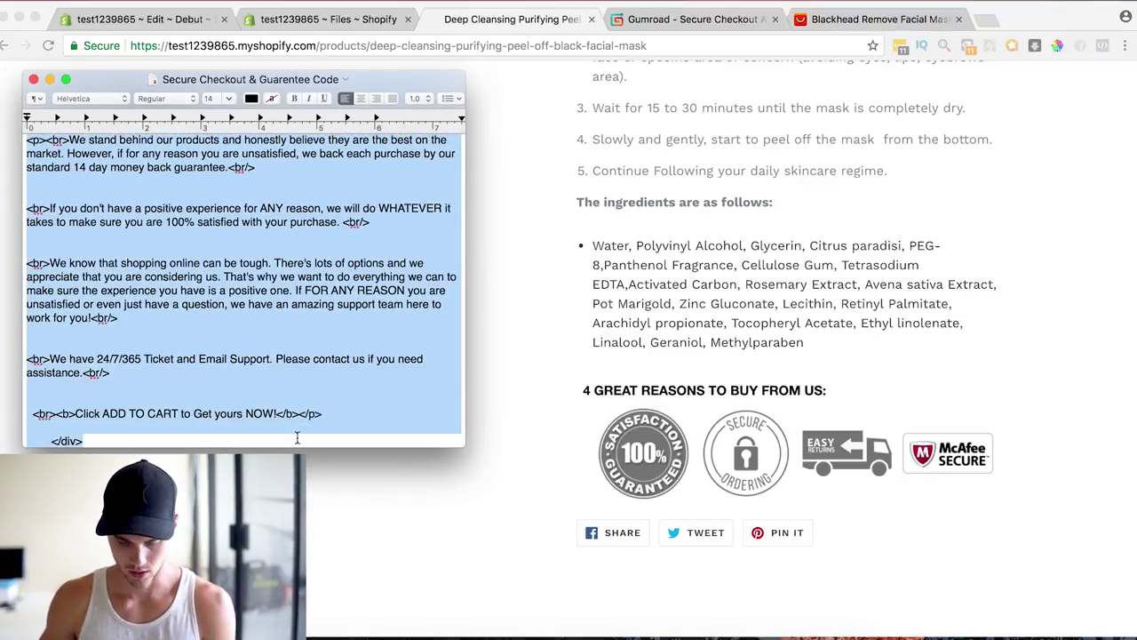
pyautogui.click(466, 220)
# Step: Paste the guarantee text code between the product description div and the product_desc_below.png image div in product-template.liquid, and save
pyautogui.click(278, 18)
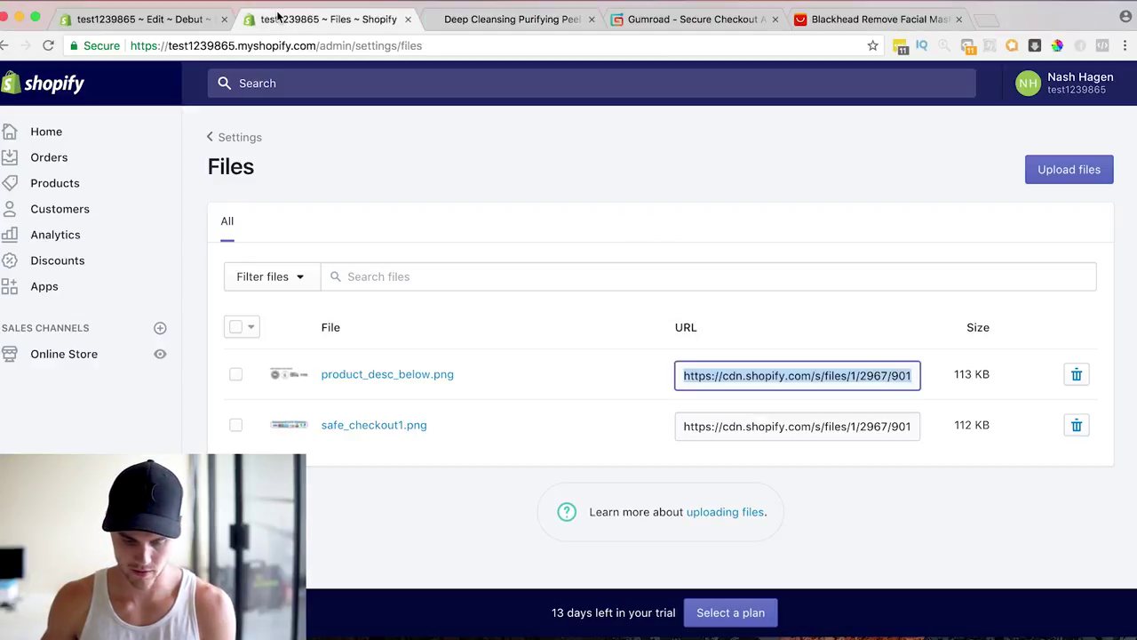
pyautogui.press('super+1')
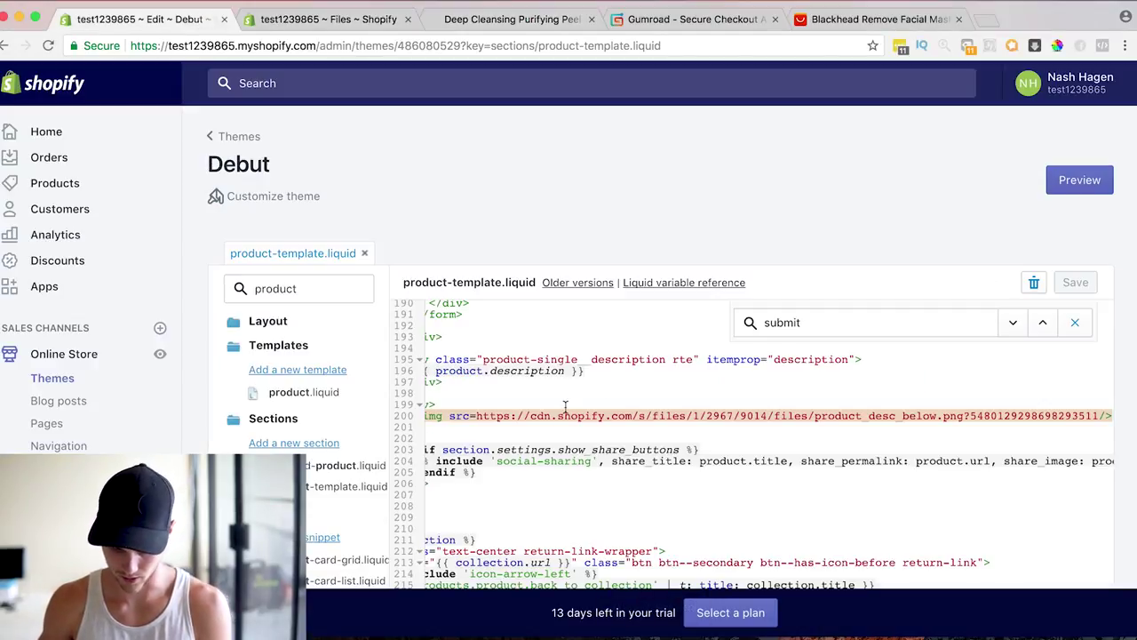
pyautogui.hscroll(-3, 604, 390)
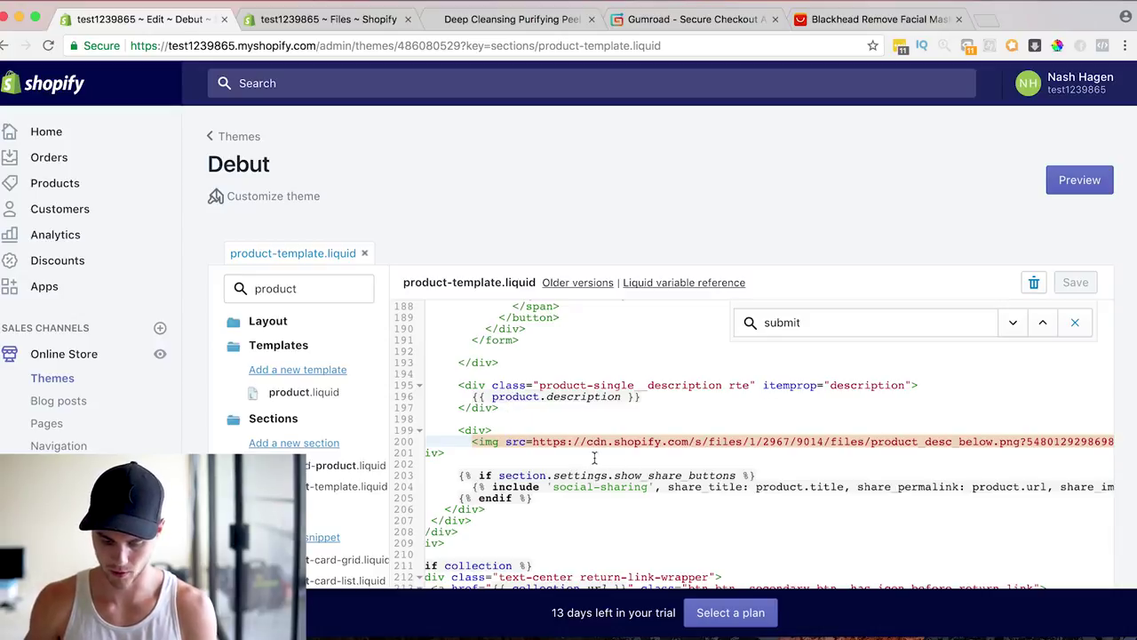
pyautogui.click(515, 410)
pyautogui.press('Return')
pyautogui.press('Return')
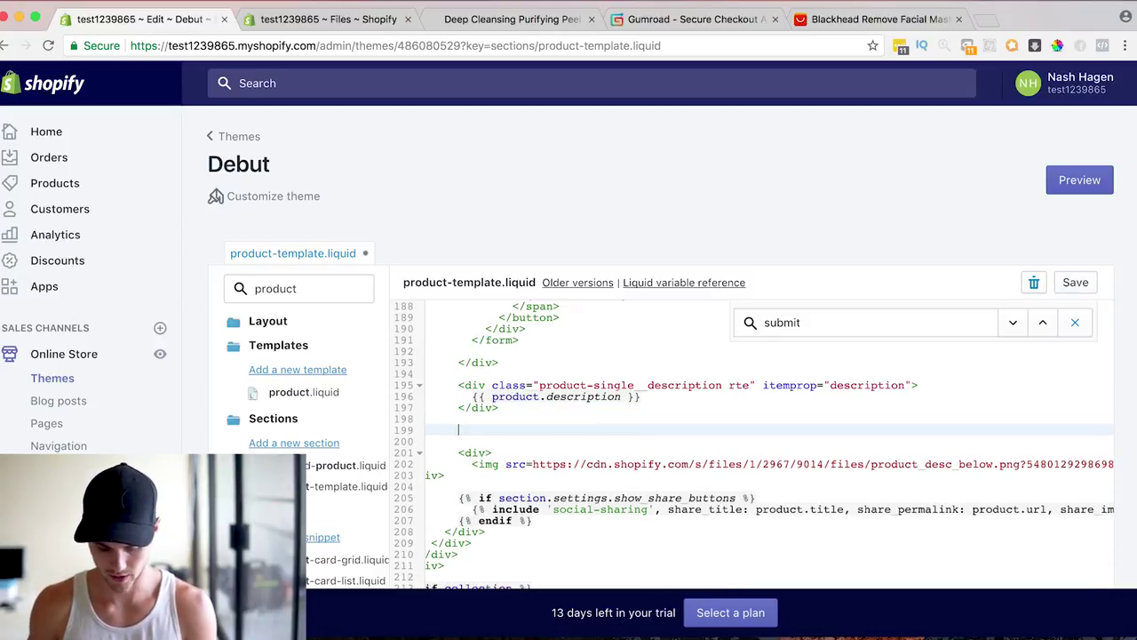
pyautogui.press('super+v')
pyautogui.click(1072, 283)
pyautogui.moveTo(609, 475); pyautogui.dragTo(705, 474)
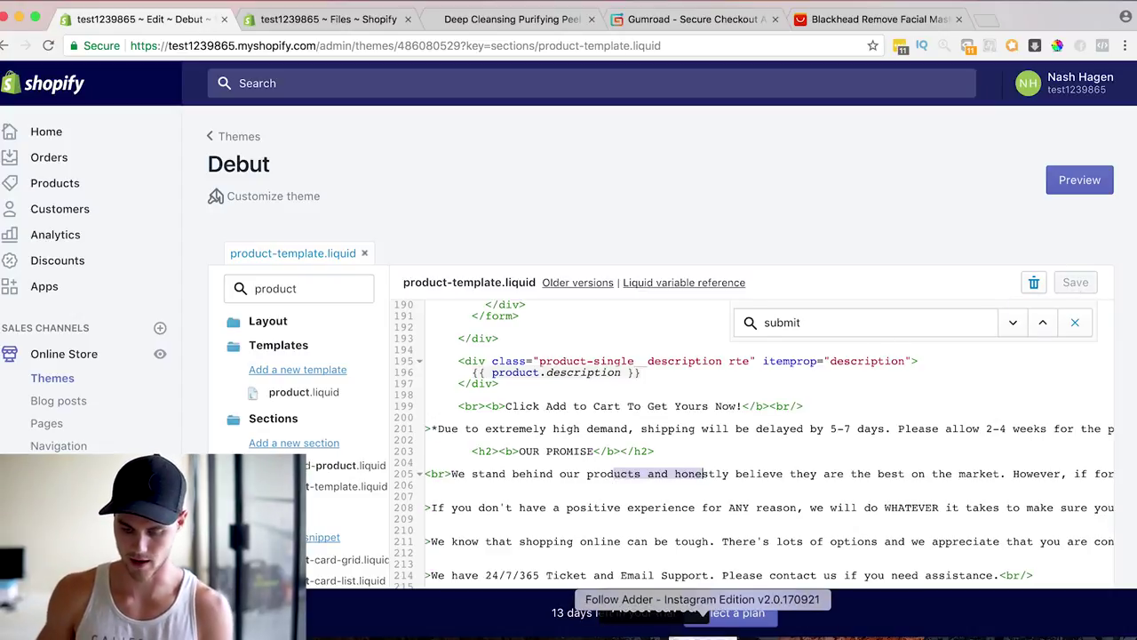
# Step: Reload the product page and review the shipping notice, the OUR PROMISE text, the trust badges and the safe checkout image
pyautogui.click(477, 19)
pyautogui.click(480, 45)
pyautogui.press('Return')
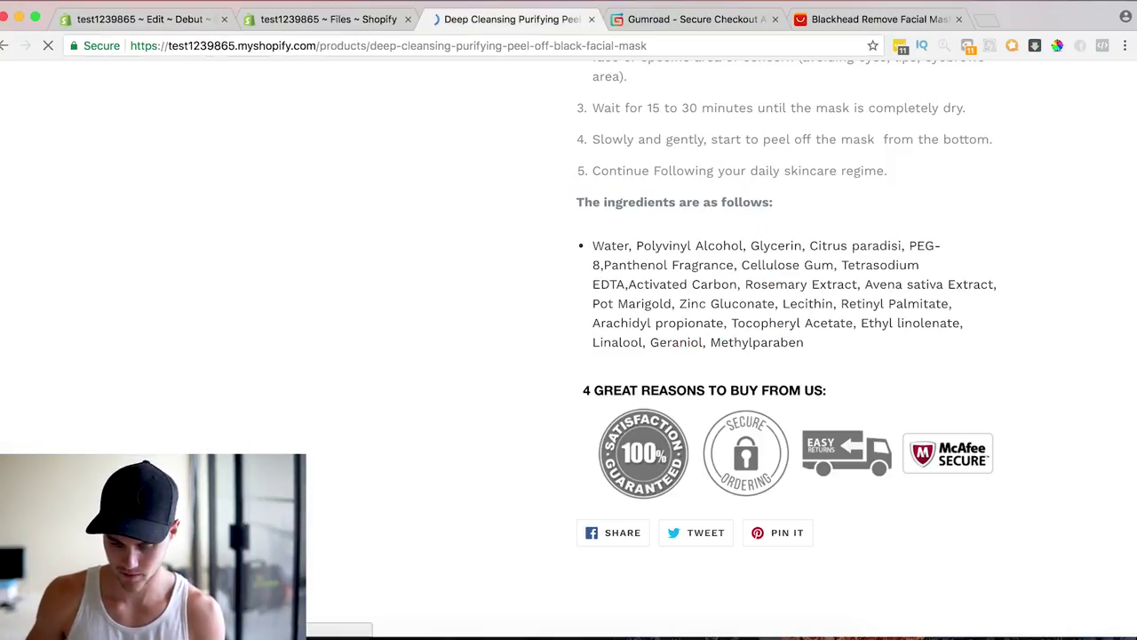
pyautogui.scroll(-5, 800, 233)
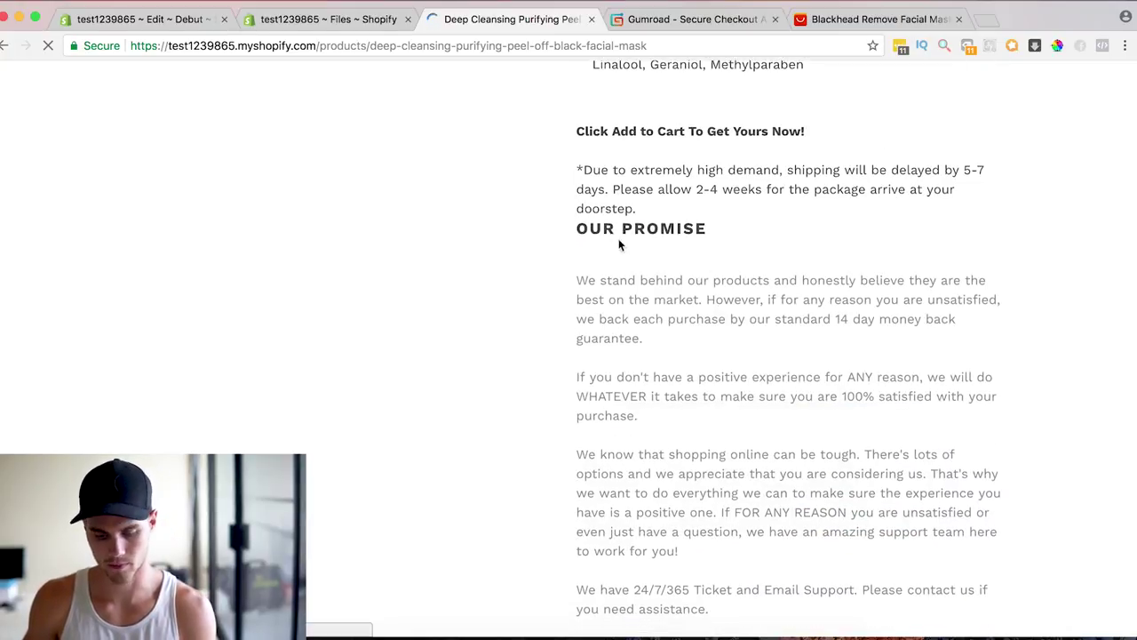
pyautogui.scroll(-2, 679, 352)
pyautogui.scroll(4, 678, 353)
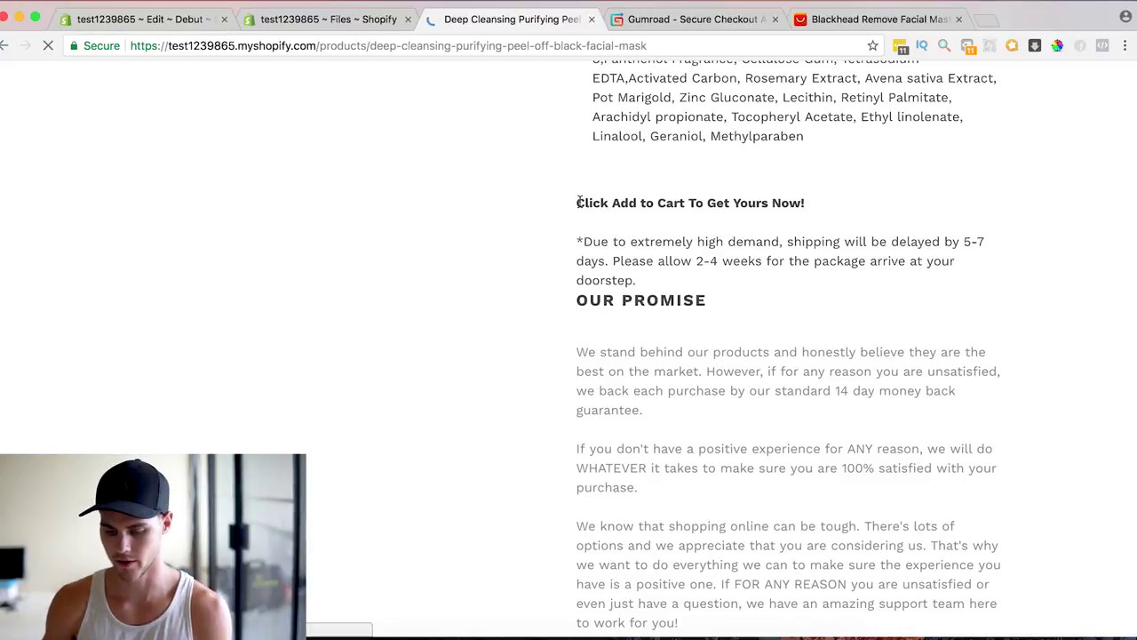
pyautogui.moveTo(578, 203); pyautogui.dragTo(682, 203)
pyautogui.moveTo(582, 241); pyautogui.dragTo(804, 255)
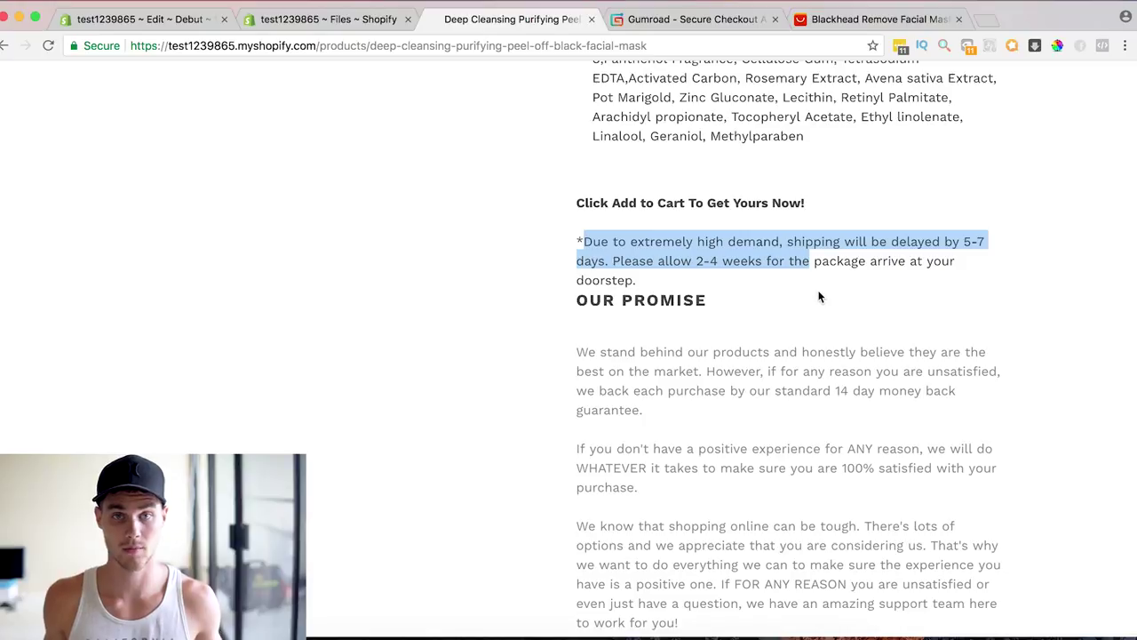
pyautogui.scroll(-1, 819, 297)
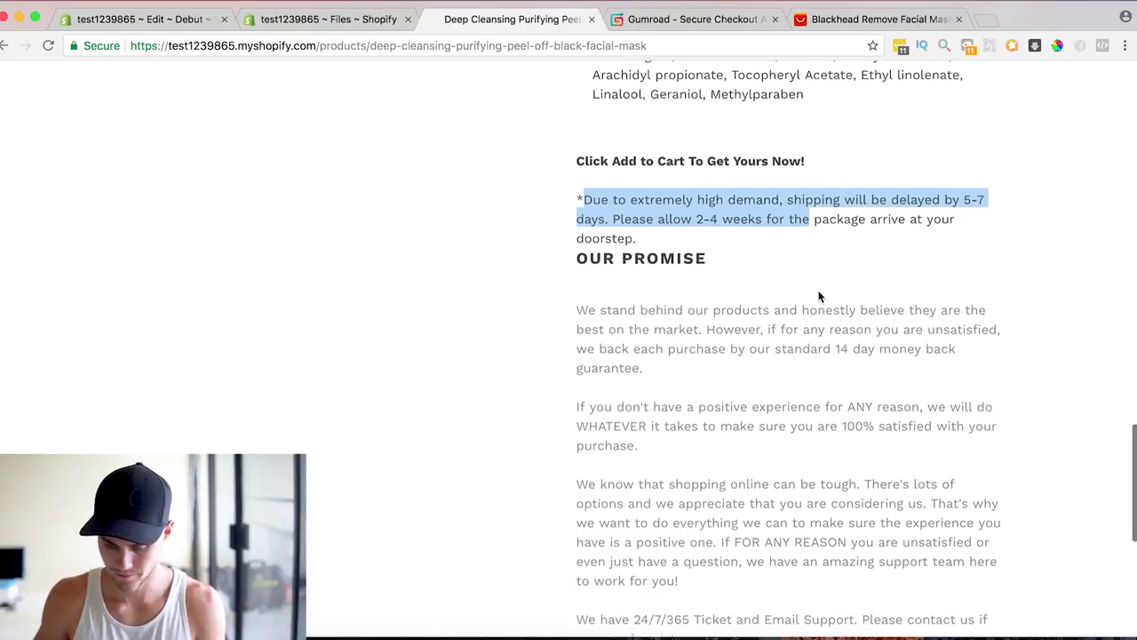
pyautogui.scroll(-1, 819, 297)
pyautogui.scroll(-3, 823, 389)
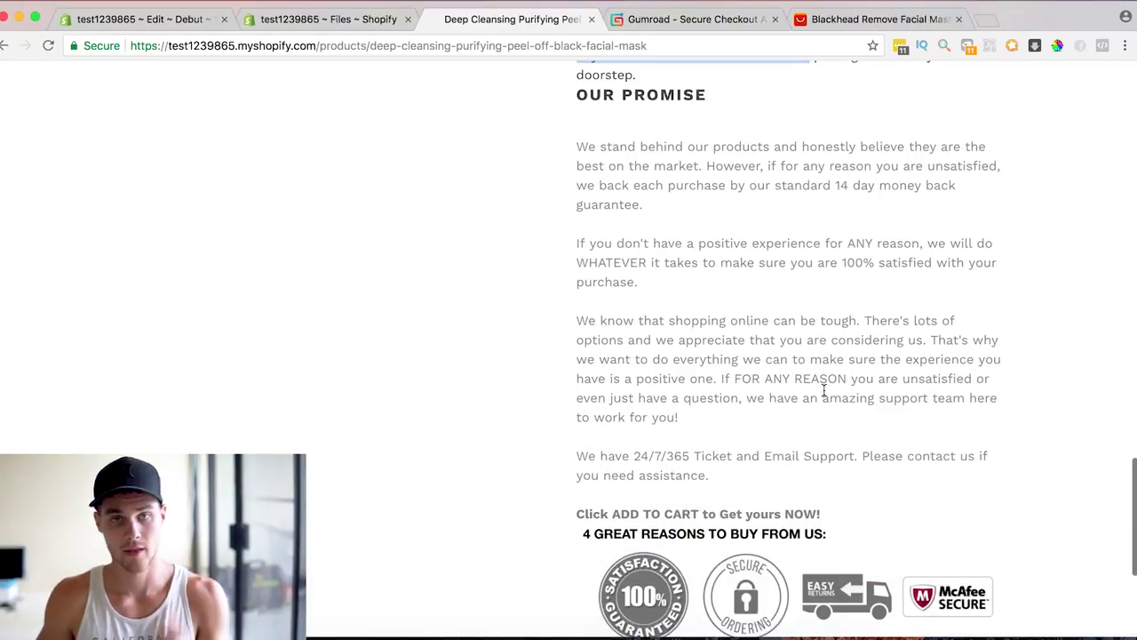
pyautogui.scroll(15, 824, 389)
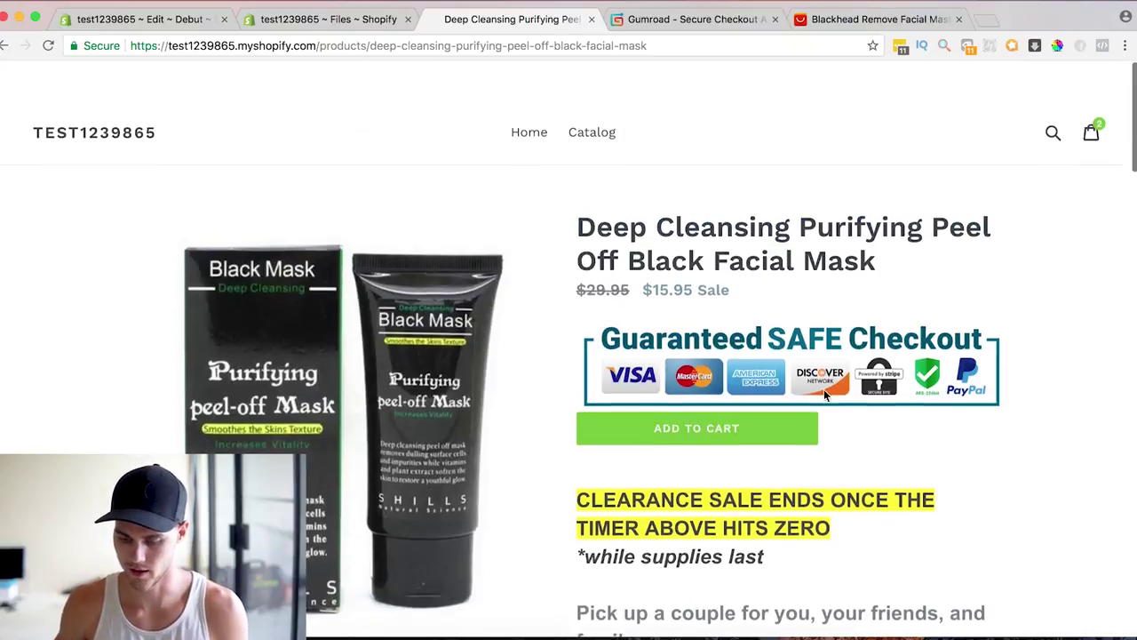
# Step: Review the product page from the Add to Cart button down to the trust badges and share buttons
pyautogui.scroll(-1, 824, 389)
pyautogui.click(791, 389)
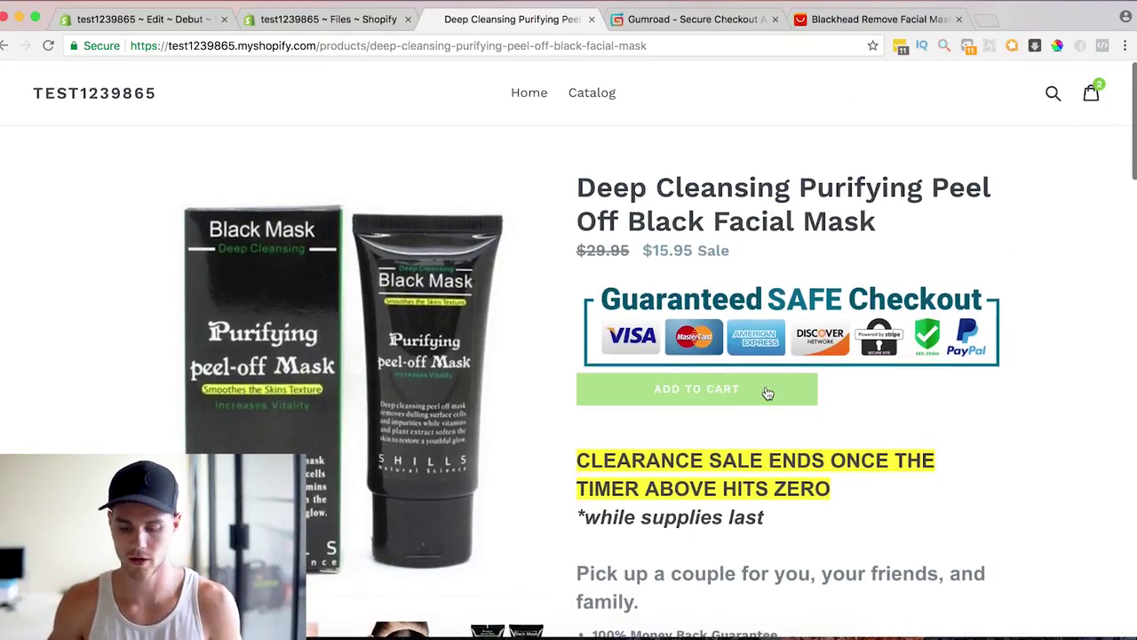
pyautogui.scroll(-15, 767, 392)
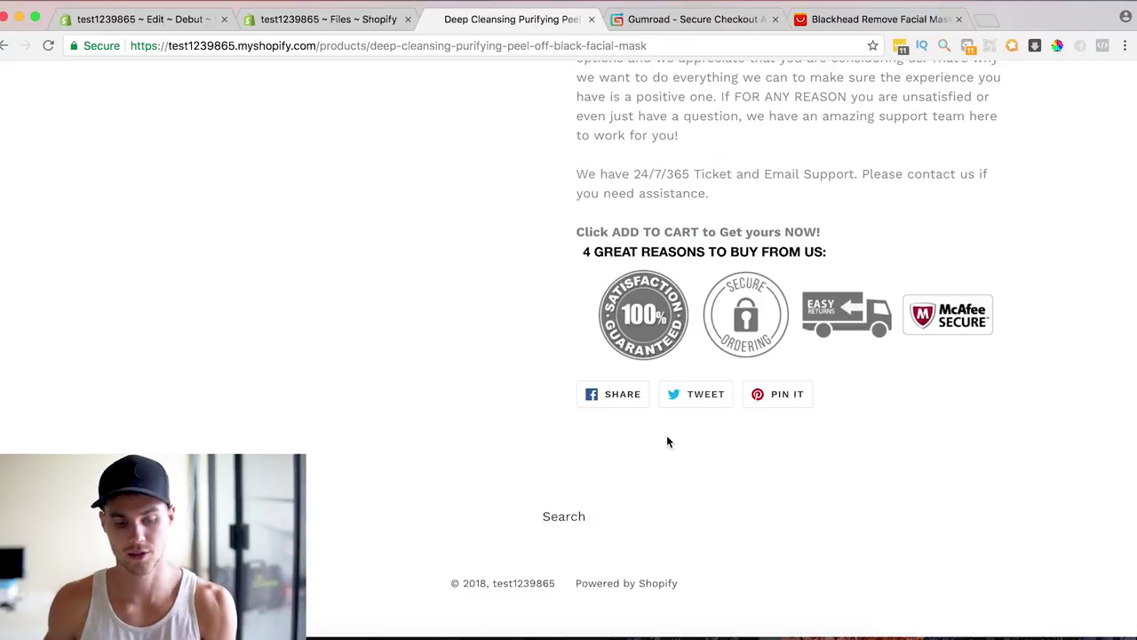
# Step: Find "submit" in product-template.liquid and copy the whole add-to-cart form block, from the opening /cart/add form tag through its closing form tag
pyautogui.click(175, 20)
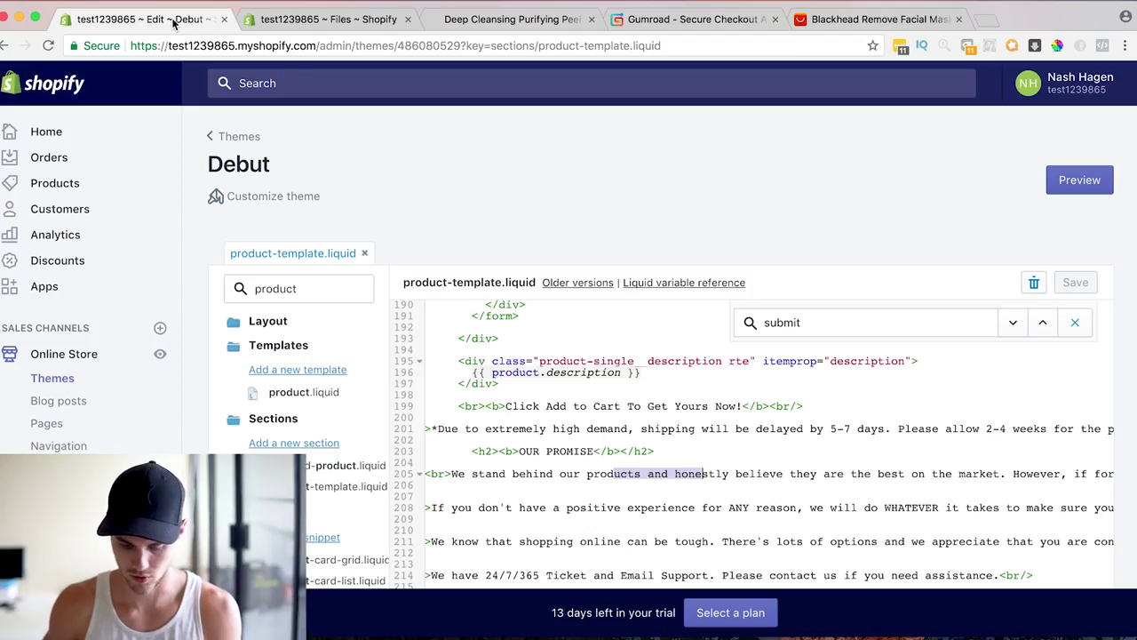
pyautogui.click(803, 322)
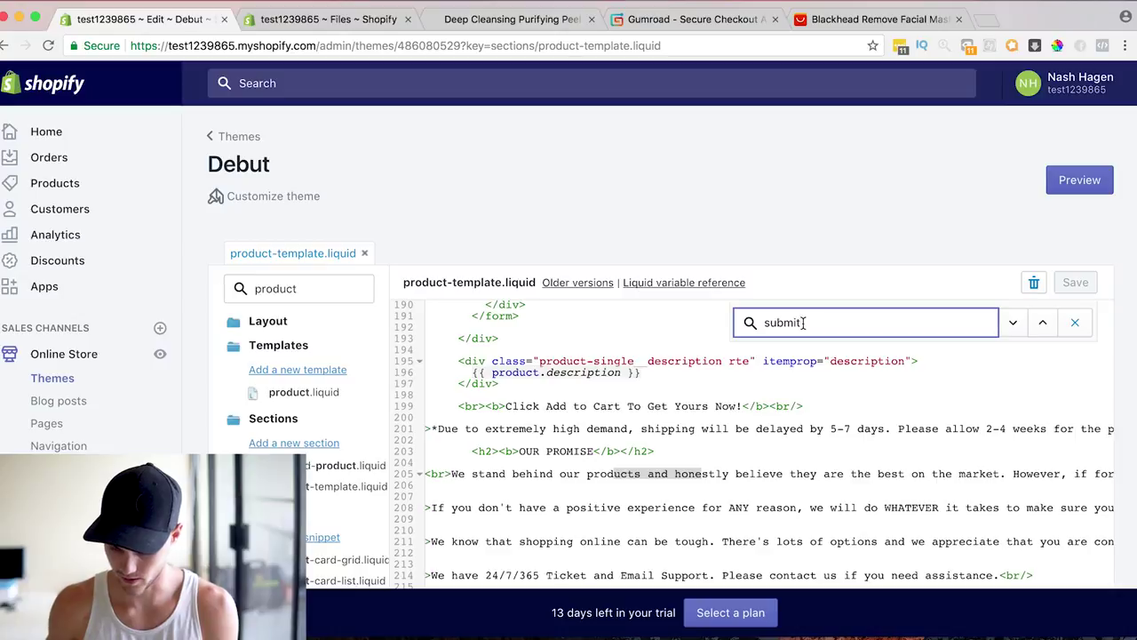
pyautogui.press('Return')
pyautogui.scroll(-1, 665, 442)
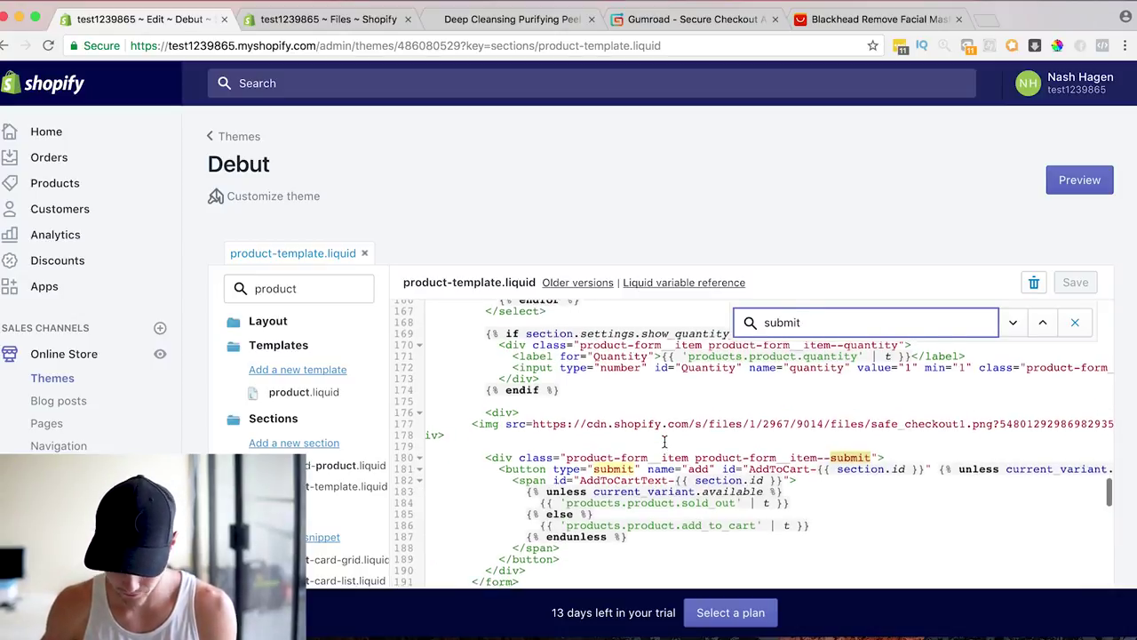
pyautogui.moveTo(527, 567); pyautogui.dragTo(495, 429)
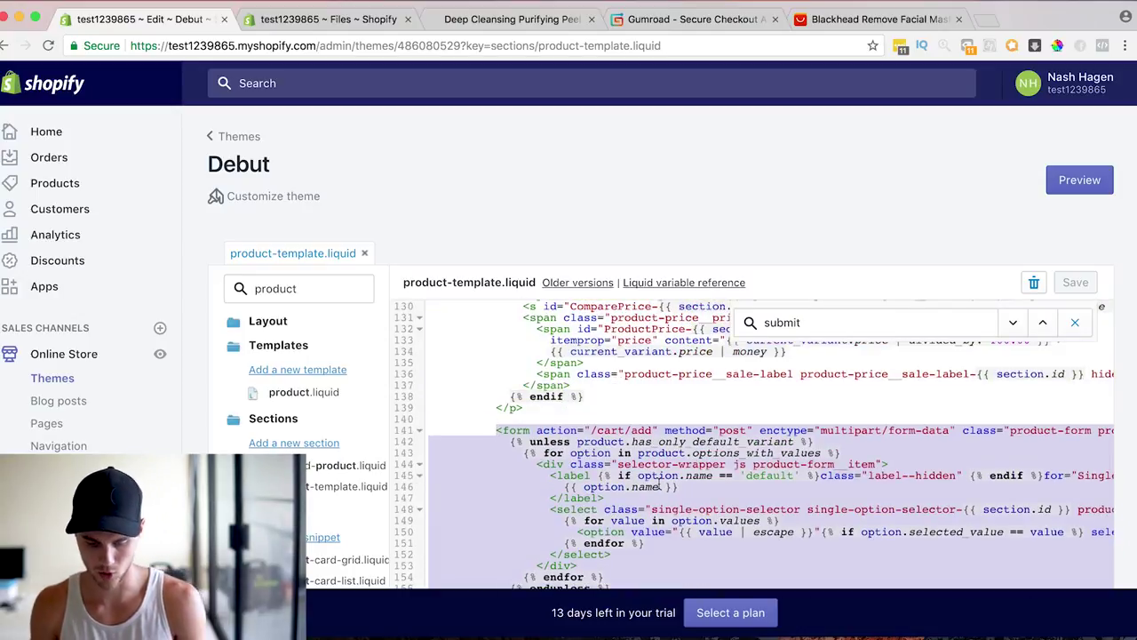
pyautogui.scroll(-5, 630, 436)
pyautogui.scroll(-4, 632, 435)
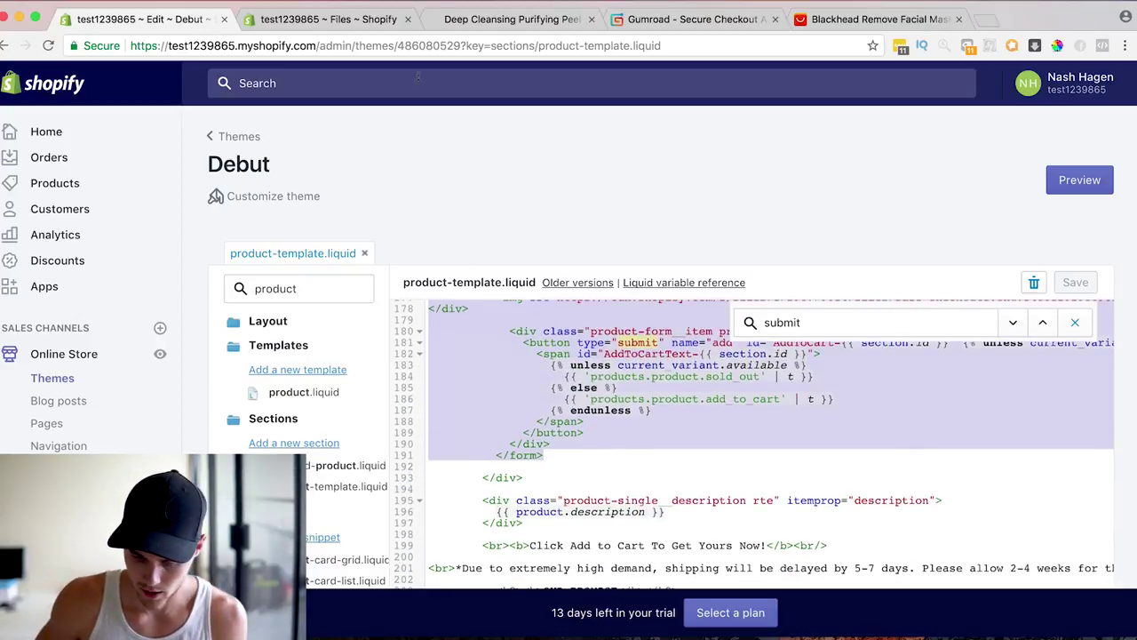
# Step: Paste the copied add-to-cart form below the product_desc_below.png image div in product-template.liquid
pyautogui.click(342, 21)
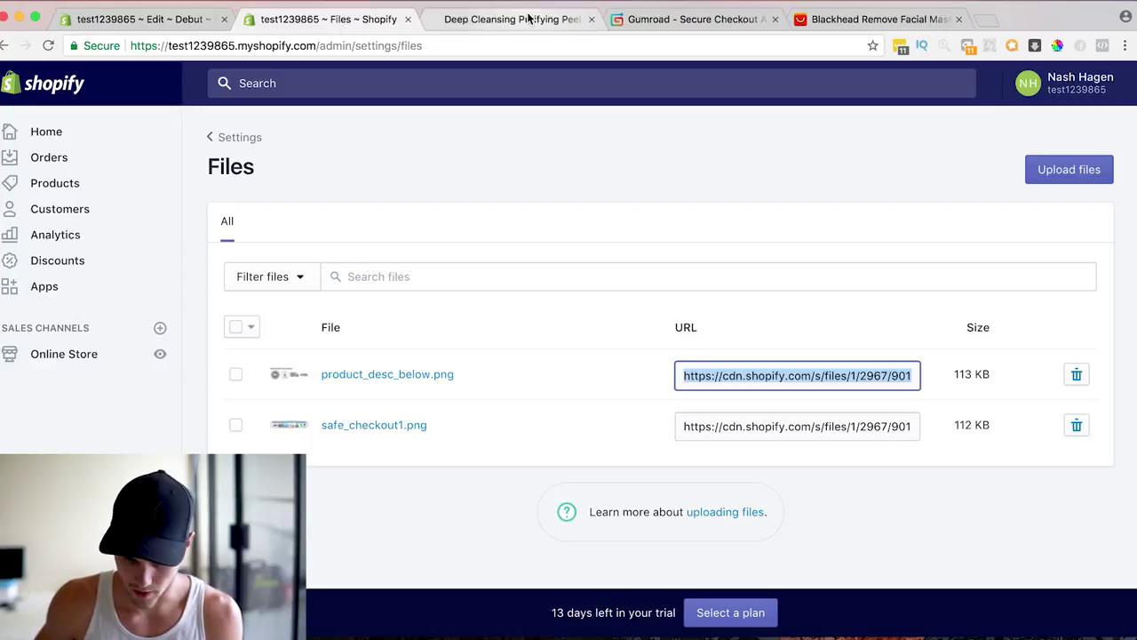
pyautogui.click(187, 20)
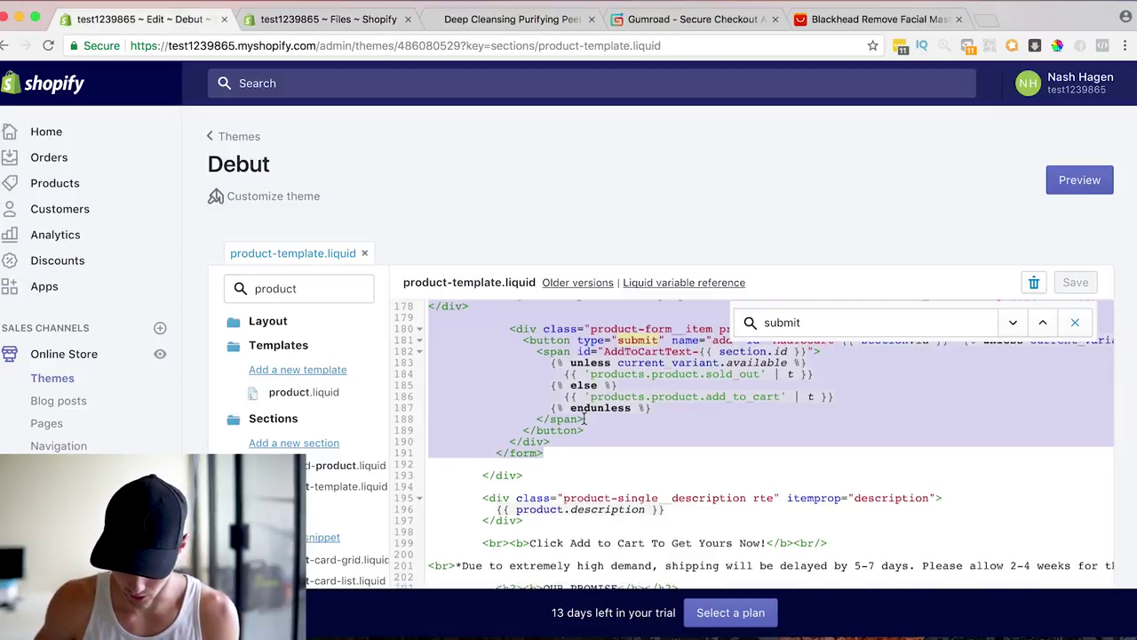
pyautogui.scroll(-3, 584, 418)
pyautogui.scroll(-10, 584, 418)
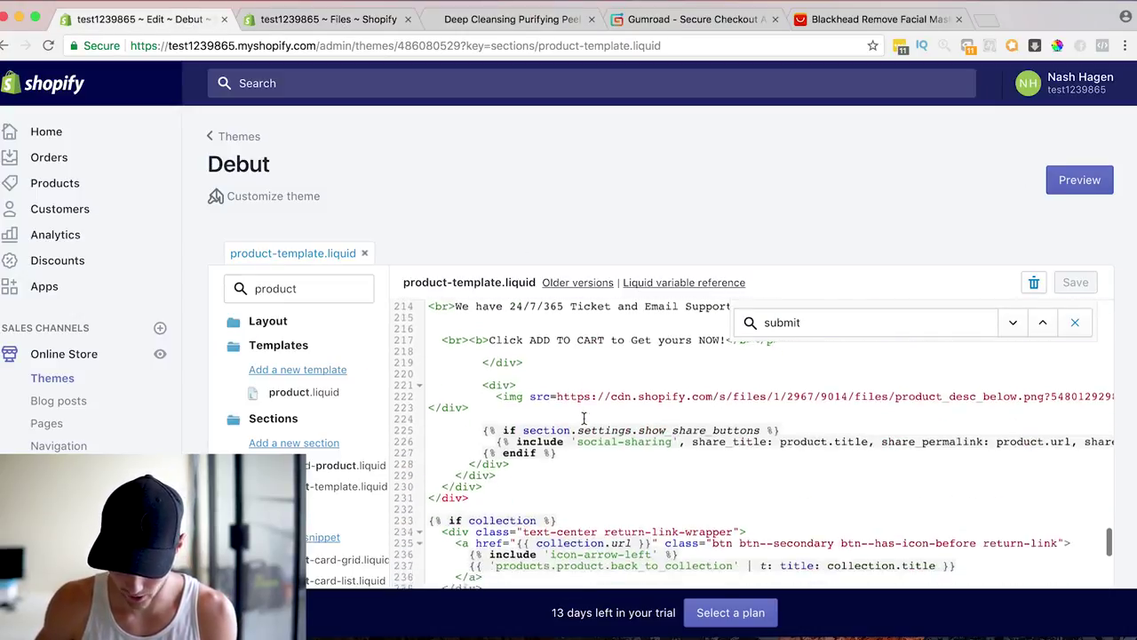
pyautogui.click(474, 384)
pyautogui.press('Return')
pyautogui.press('Return')
pyautogui.hotkey('ctrl', 'v')
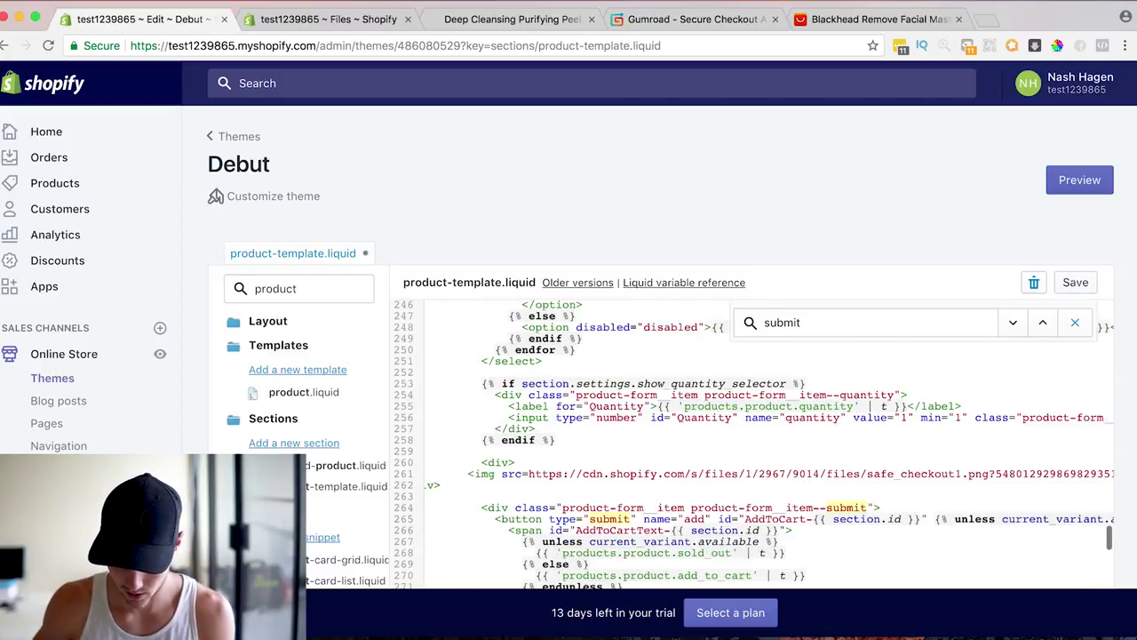
# Step: Delete the safe_checkout1.png image div from the pasted form copy and save product-template.liquid
pyautogui.moveTo(482, 485); pyautogui.dragTo(478, 462)
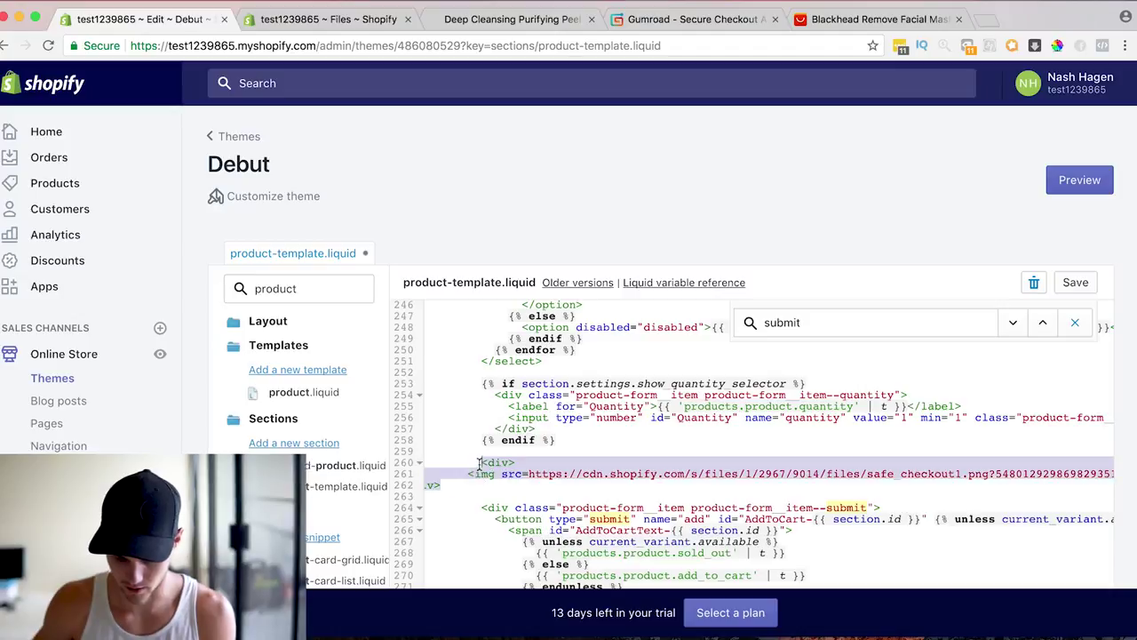
pyautogui.press('BackSpace')
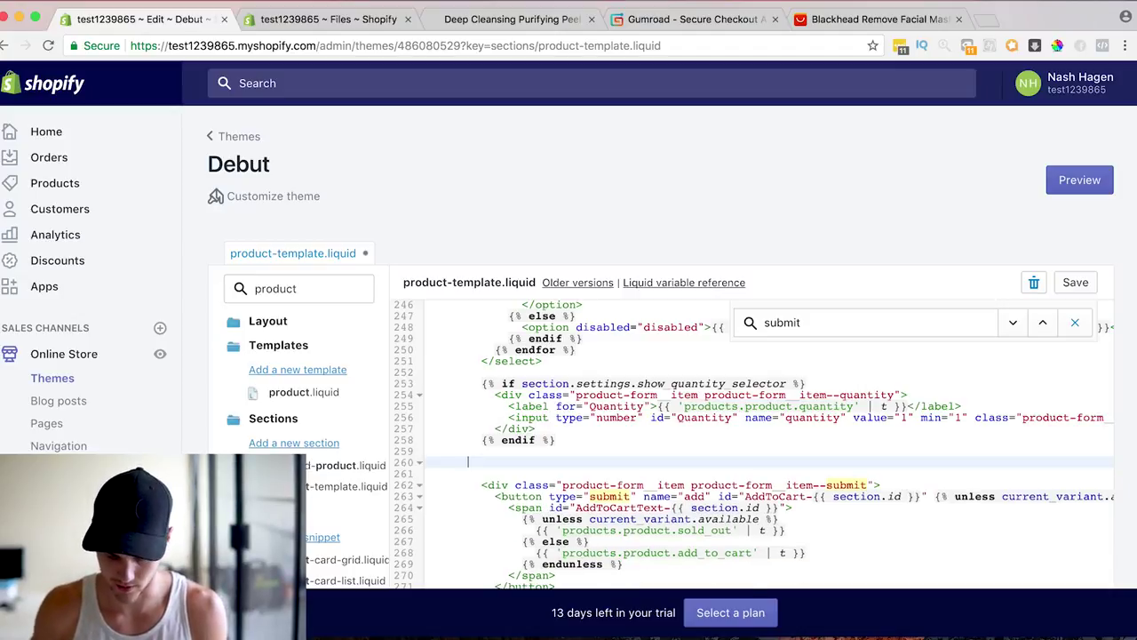
pyautogui.click(1082, 284)
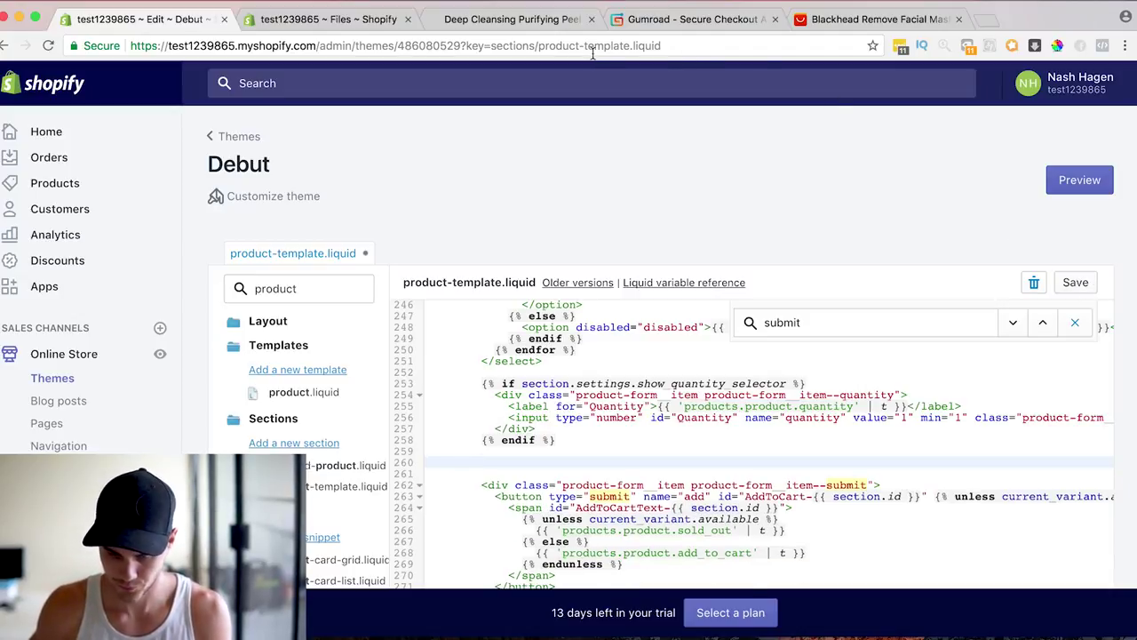
# Step: Reload the product page, test the Add to Cart button below the trust badges, and return from the cart to the product page
pyautogui.click(540, 21)
pyautogui.click(540, 44)
pyautogui.press('Return')
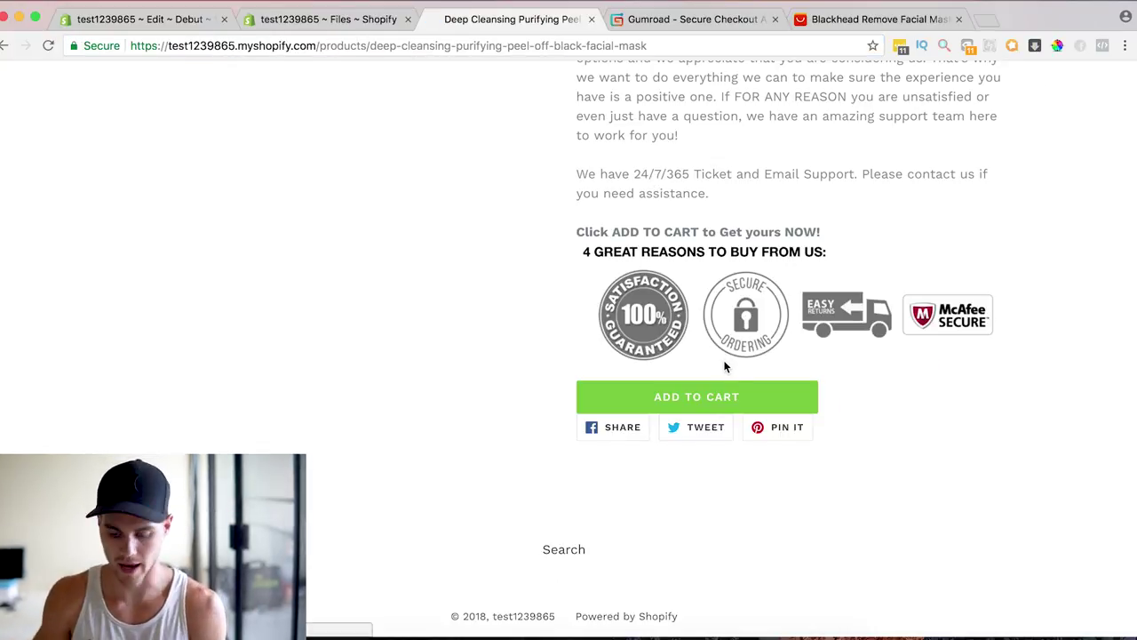
pyautogui.click(706, 396)
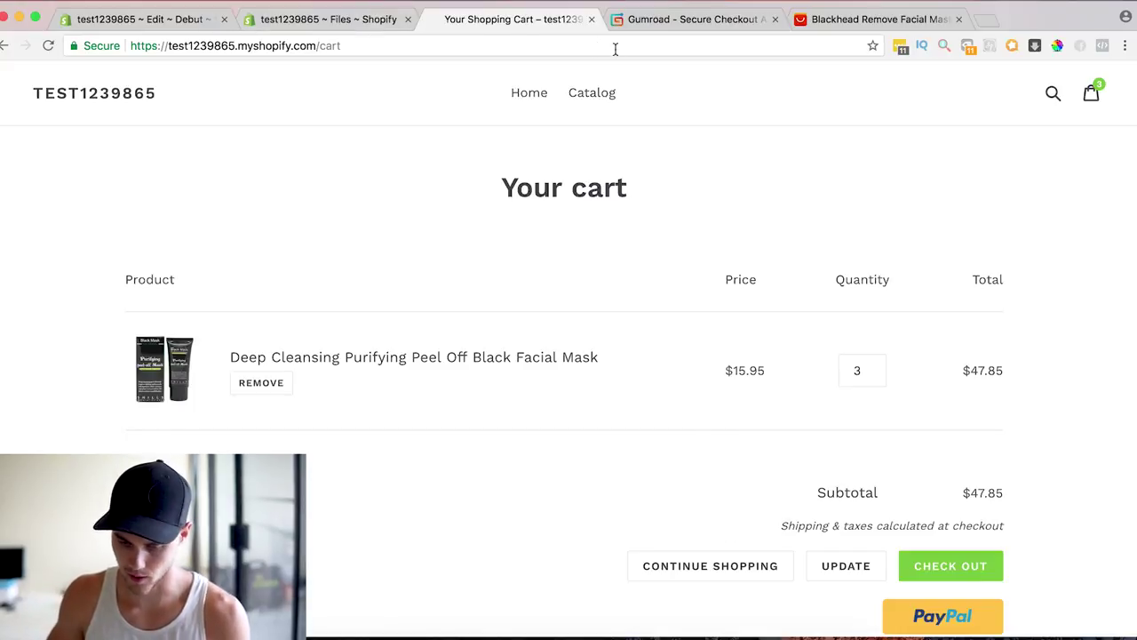
pyautogui.click(5, 45)
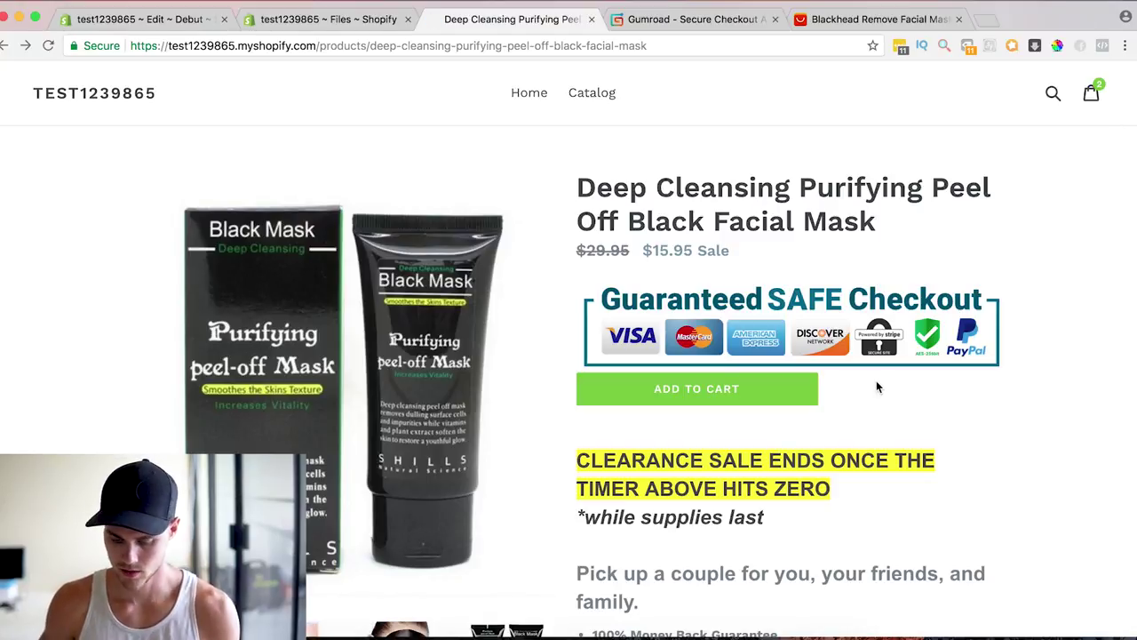
pyautogui.click(734, 388)
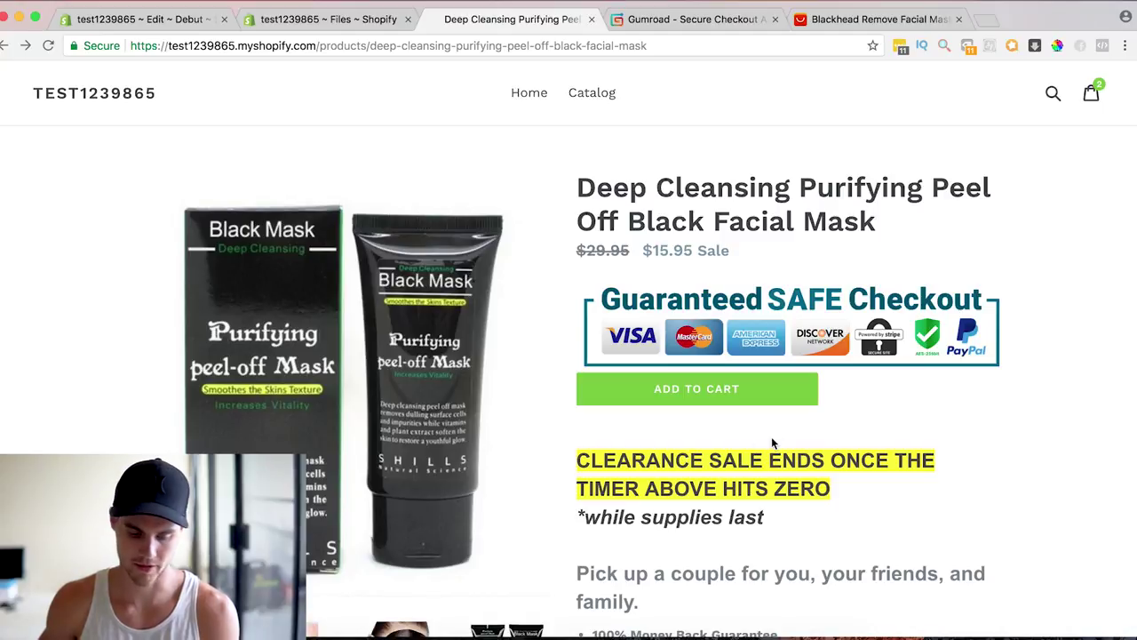
# Step: Open the Shopify App Store from the store admin's apps and search it for "countdow"
pyautogui.click(128, 19)
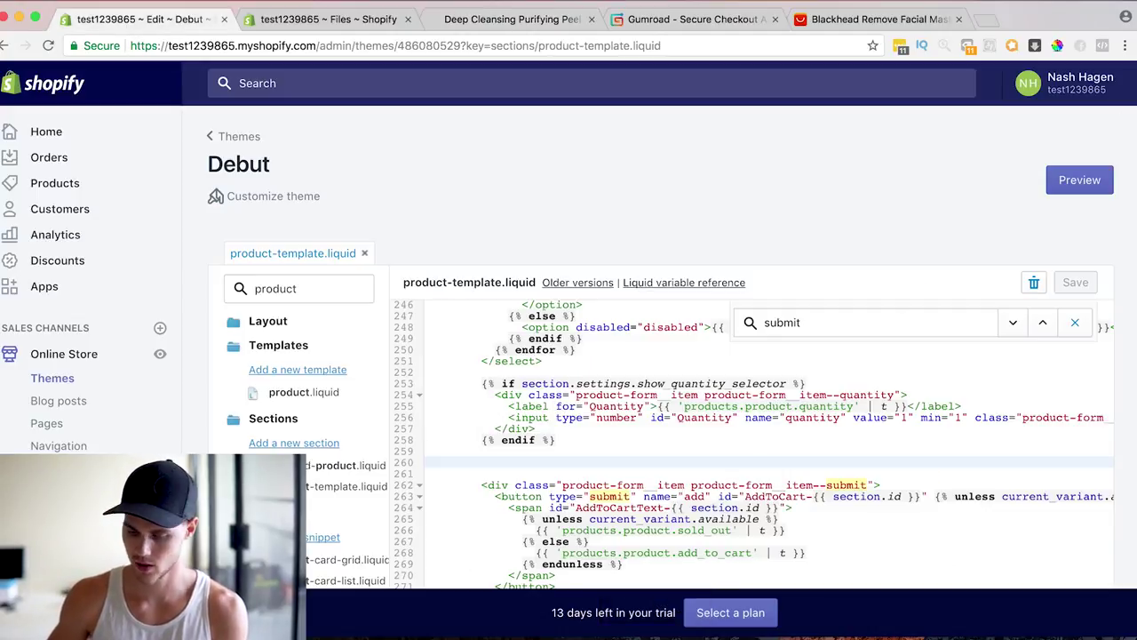
pyautogui.click(44, 286)
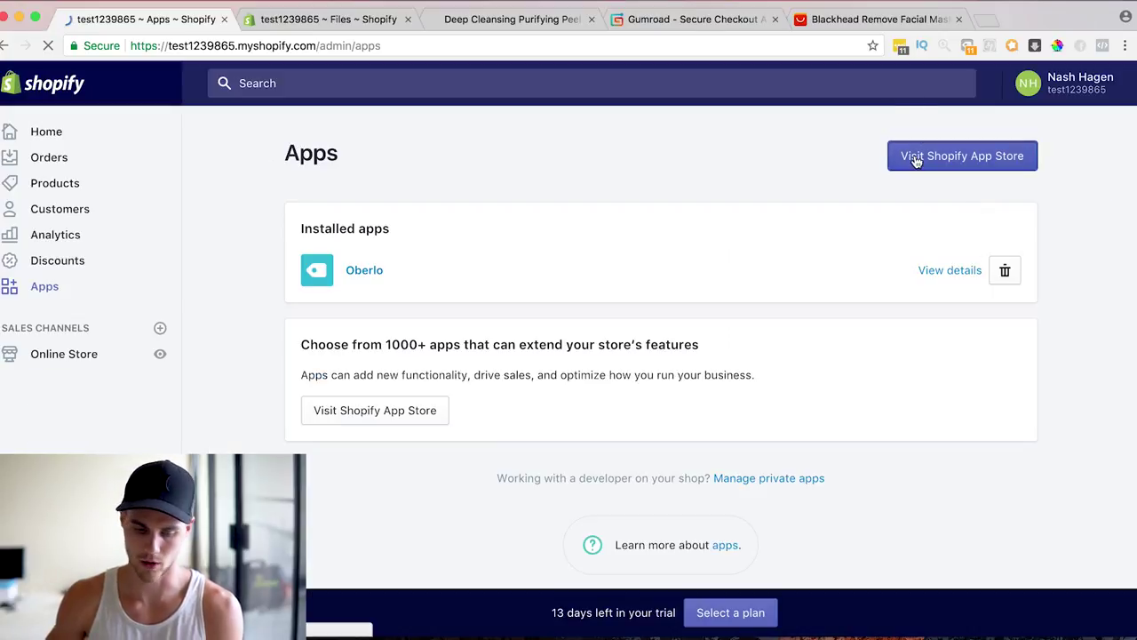
pyautogui.click(910, 156)
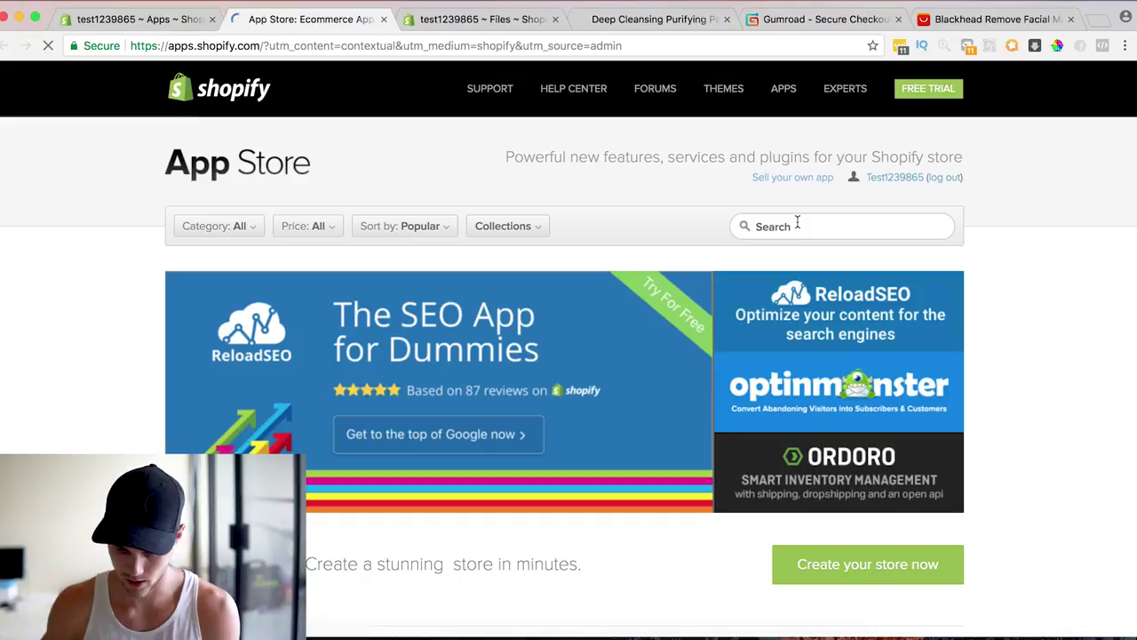
pyautogui.click(797, 225)
pyautogui.write('count')
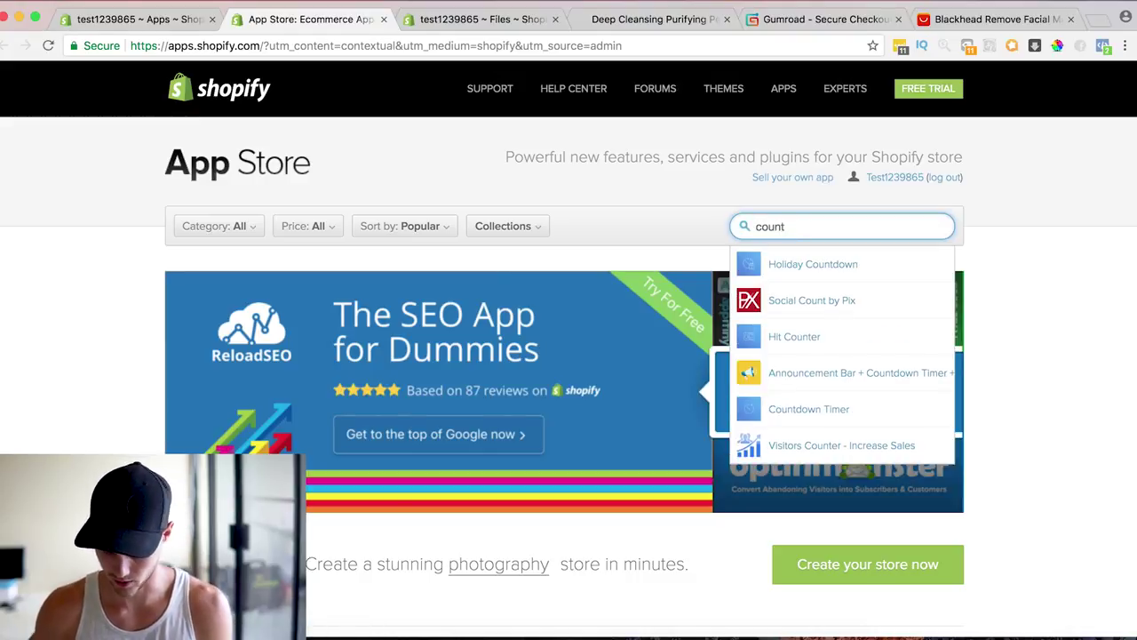
pyautogui.write('dow')
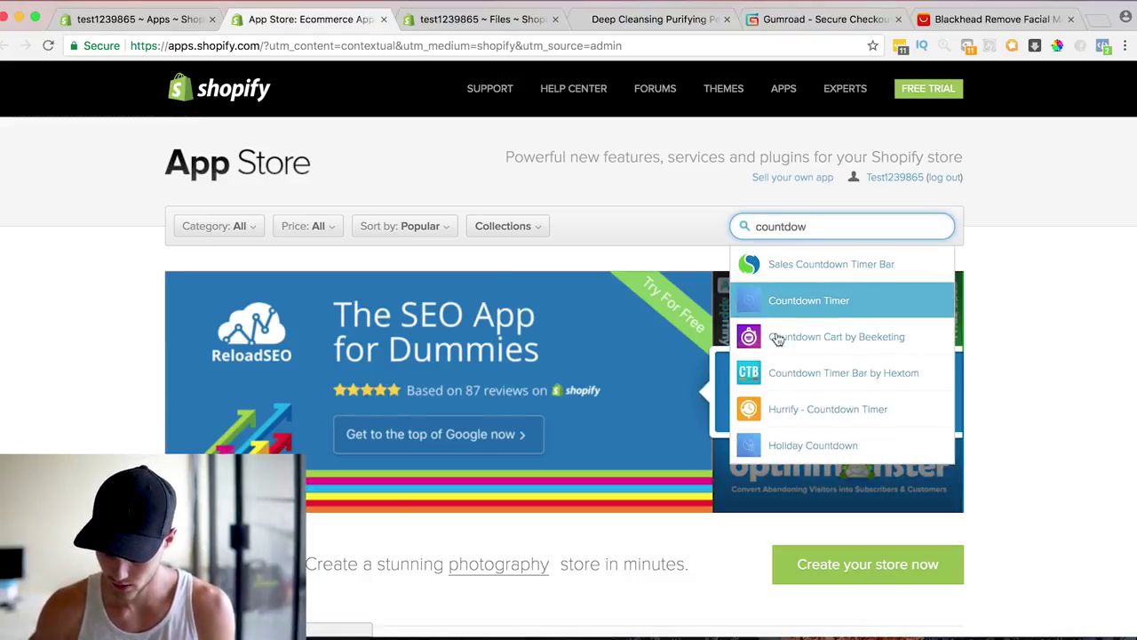
# Step: Open the Countdown Cart by Beeketing listing and install the app on the store
pyautogui.click(777, 334)
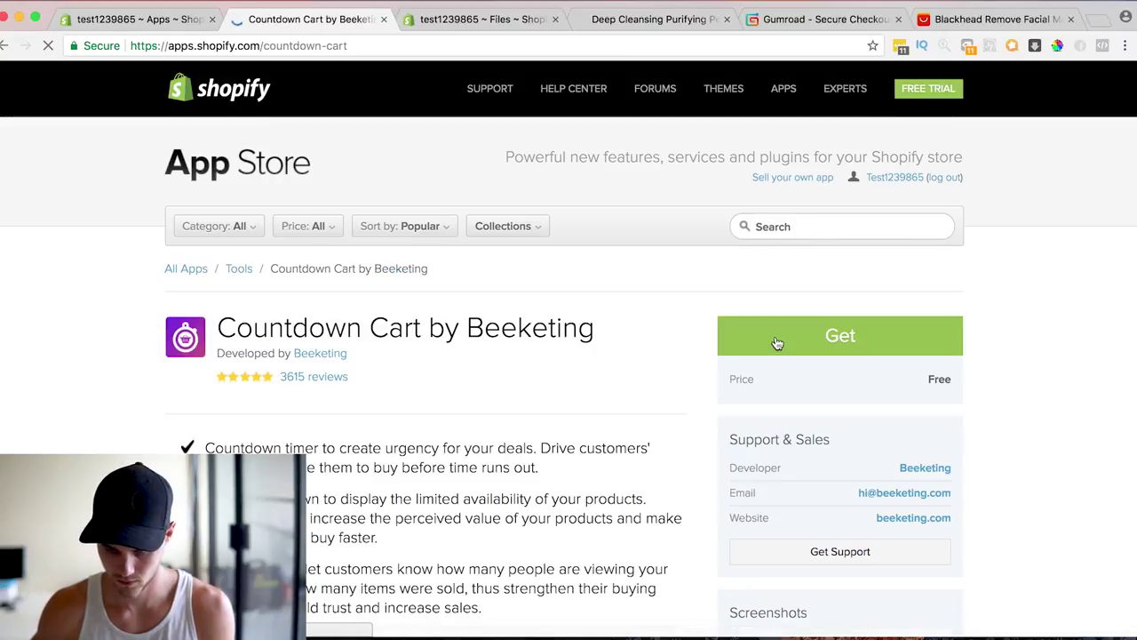
pyautogui.click(832, 338)
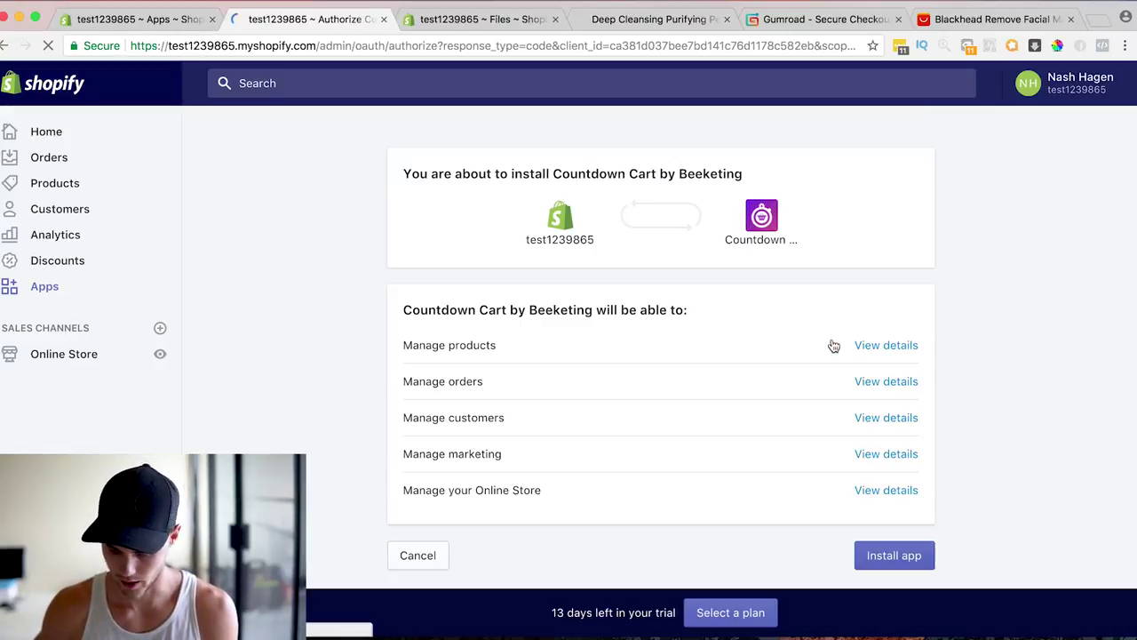
pyautogui.click(928, 557)
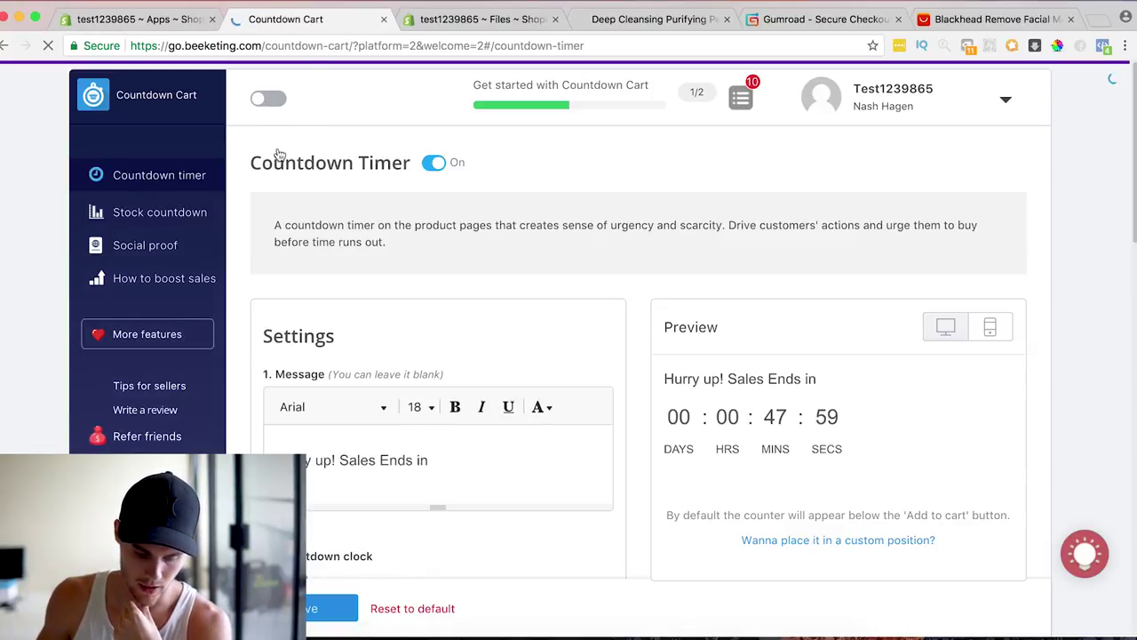
# Step: Look through Countdown Cart's Social Proof widgets and the Countdown Timer's message, clock and display settings
pyautogui.click(165, 249)
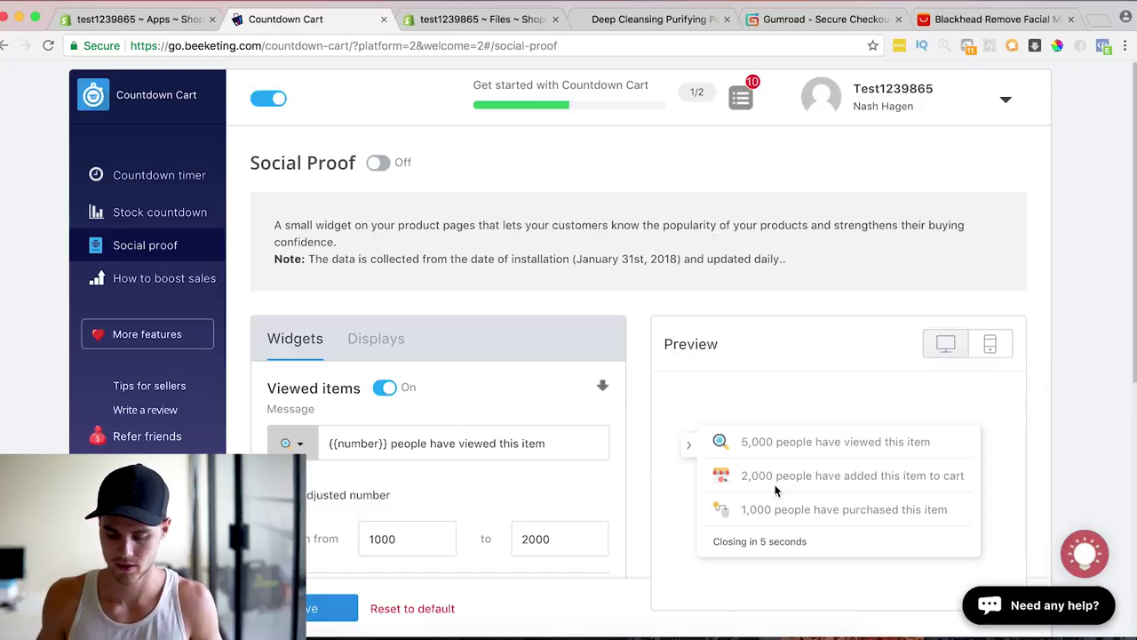
pyautogui.click(174, 180)
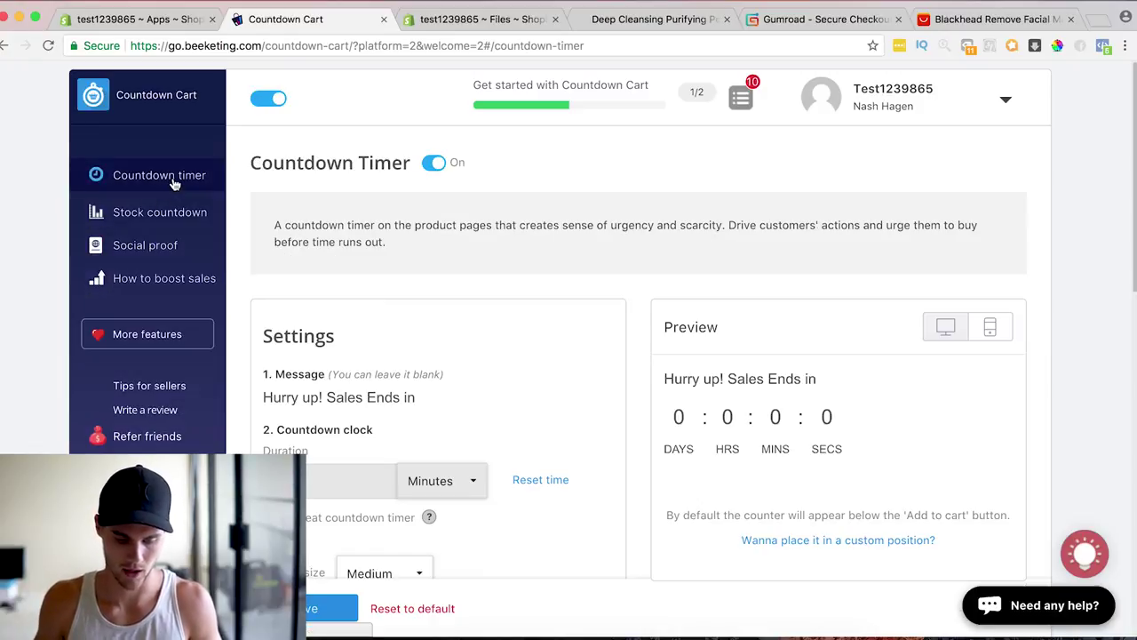
pyautogui.scroll(-5, 522, 404)
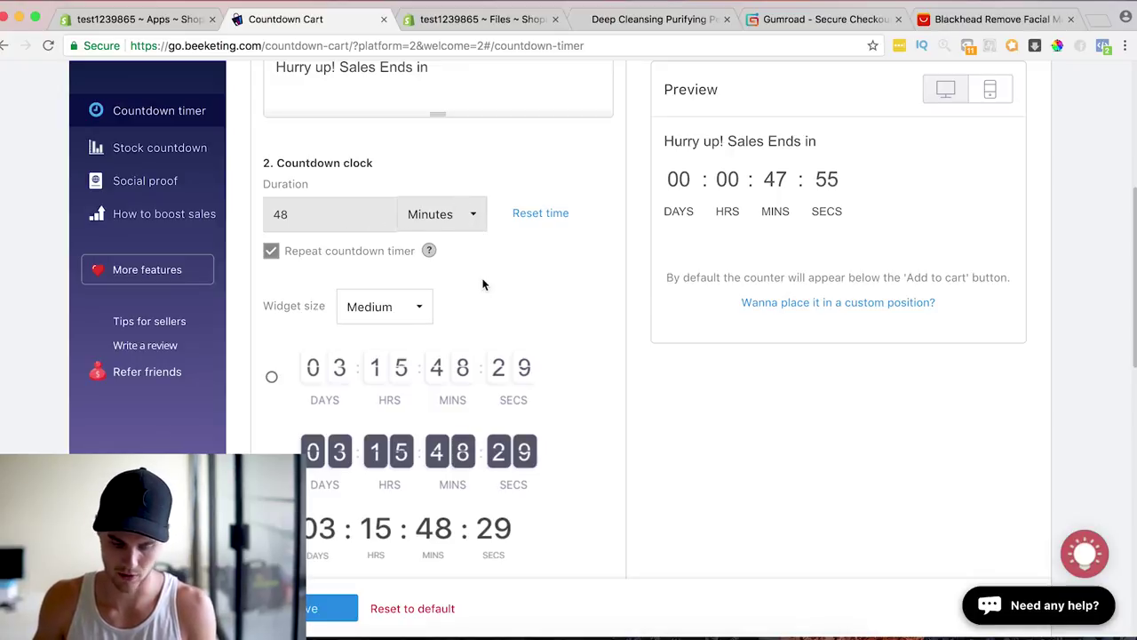
pyautogui.scroll(-4, 484, 284)
pyautogui.scroll(-5, 484, 285)
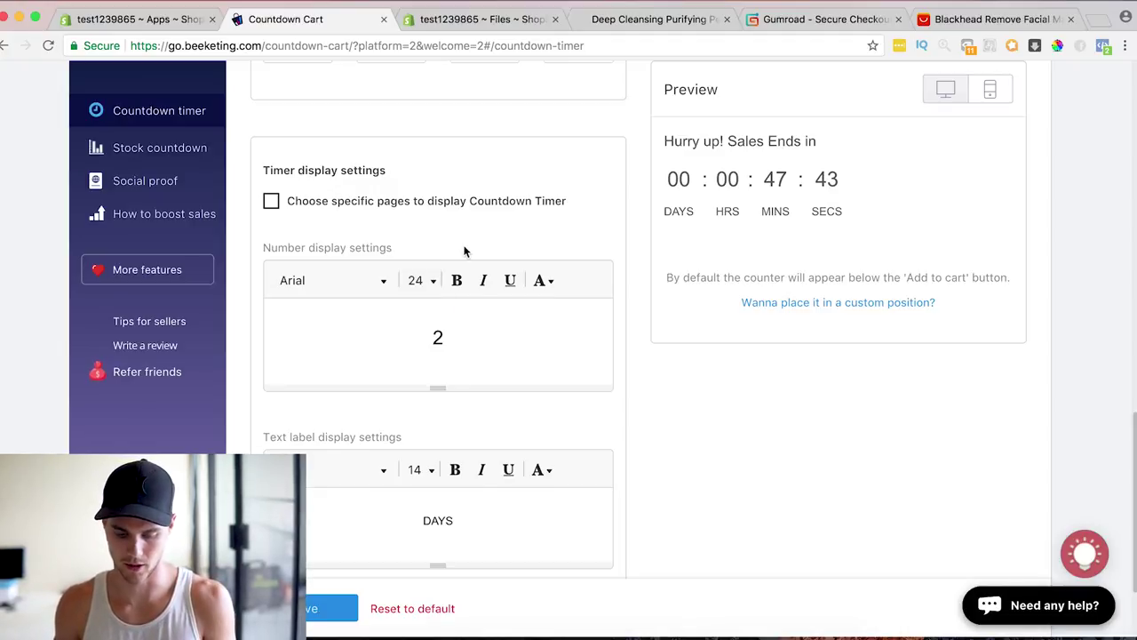
pyautogui.scroll(-2, 464, 252)
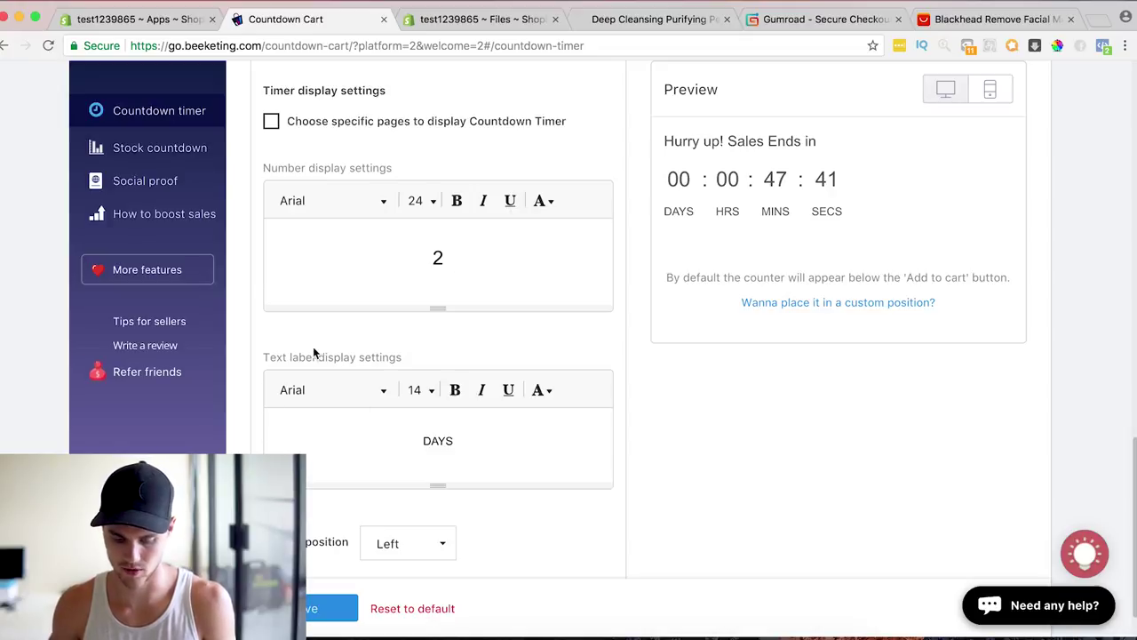
pyautogui.scroll(10, 467, 363)
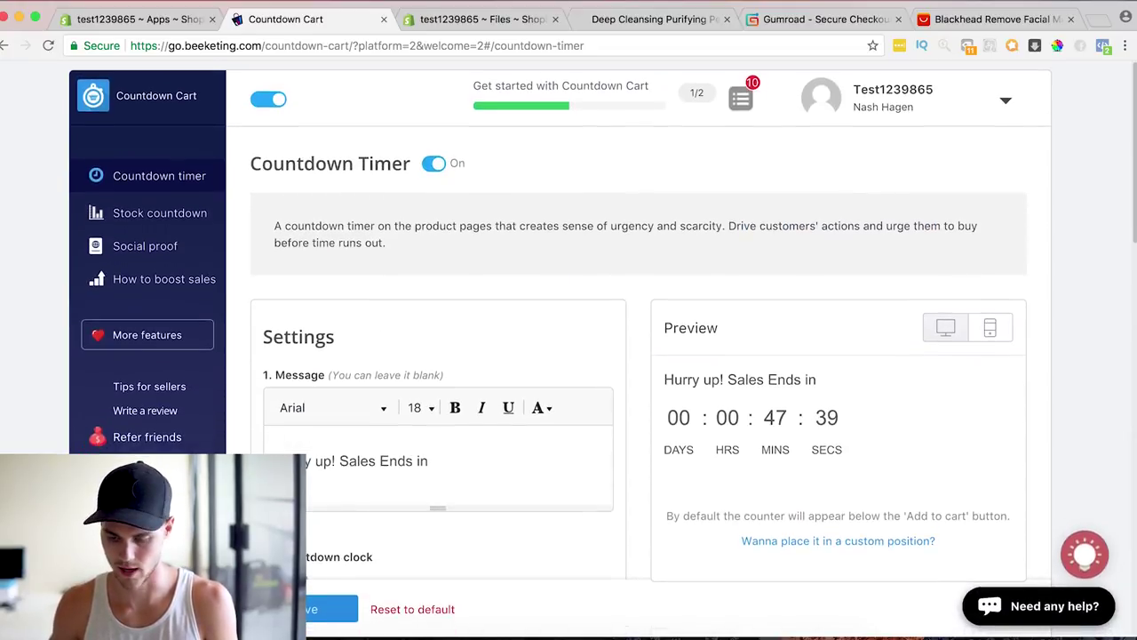
# Step: Reload the product page and check the countdown timer and stock countdown below the Add to Cart button
pyautogui.click(653, 19)
pyautogui.press('super+l')
pyautogui.press('Return')
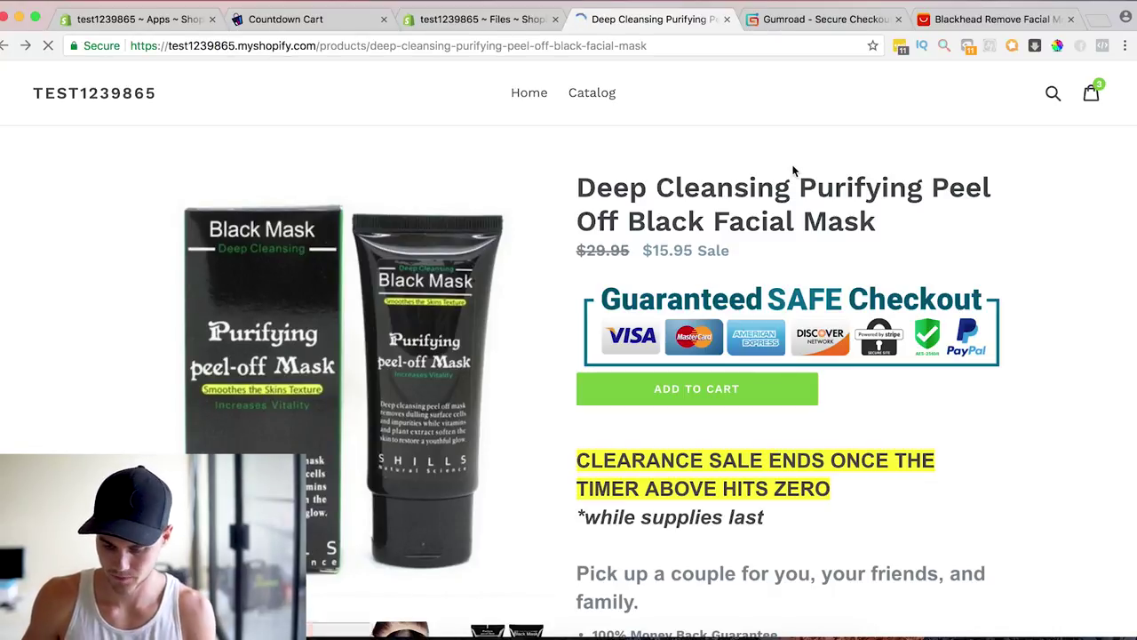
pyautogui.scroll(-4, 793, 168)
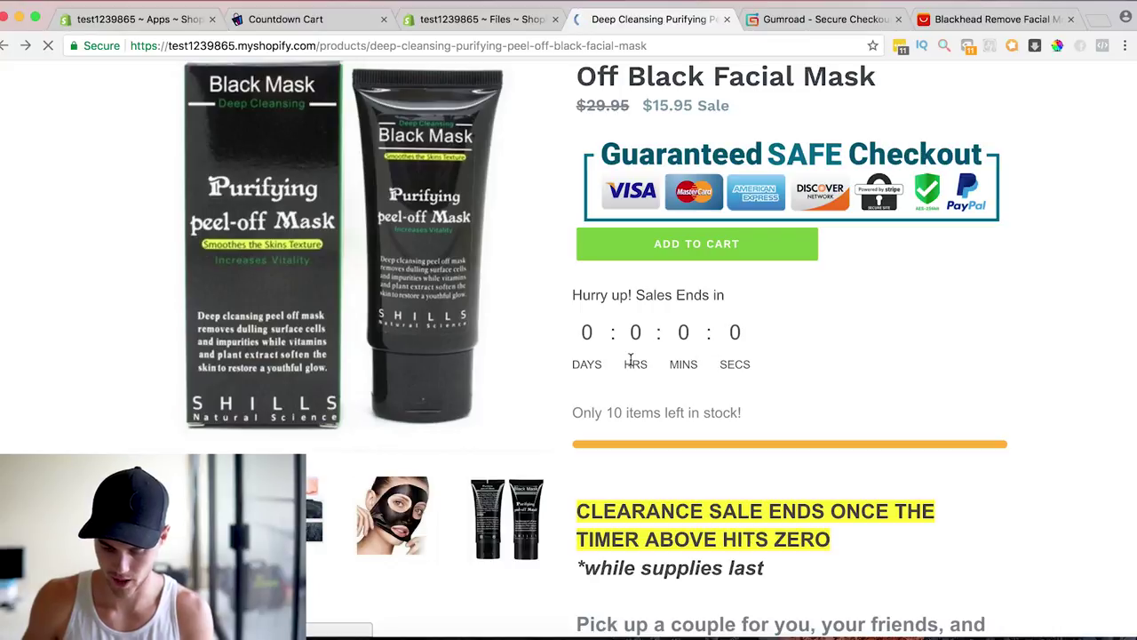
pyautogui.scroll(-1, 632, 364)
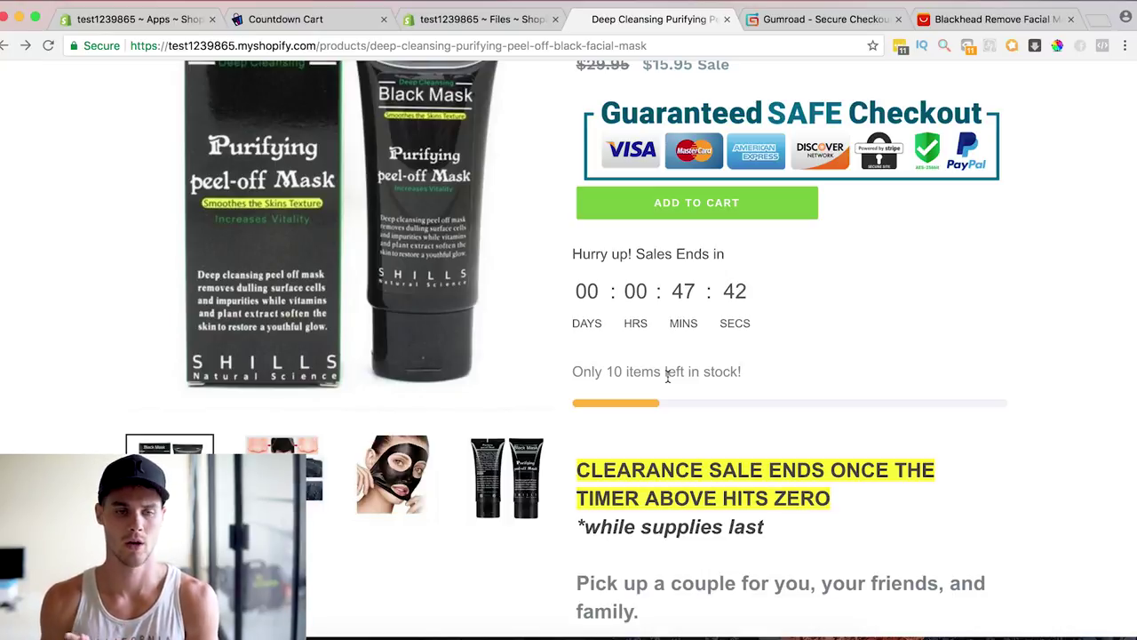
pyautogui.scroll(-1, 667, 377)
pyautogui.scroll(1, 668, 376)
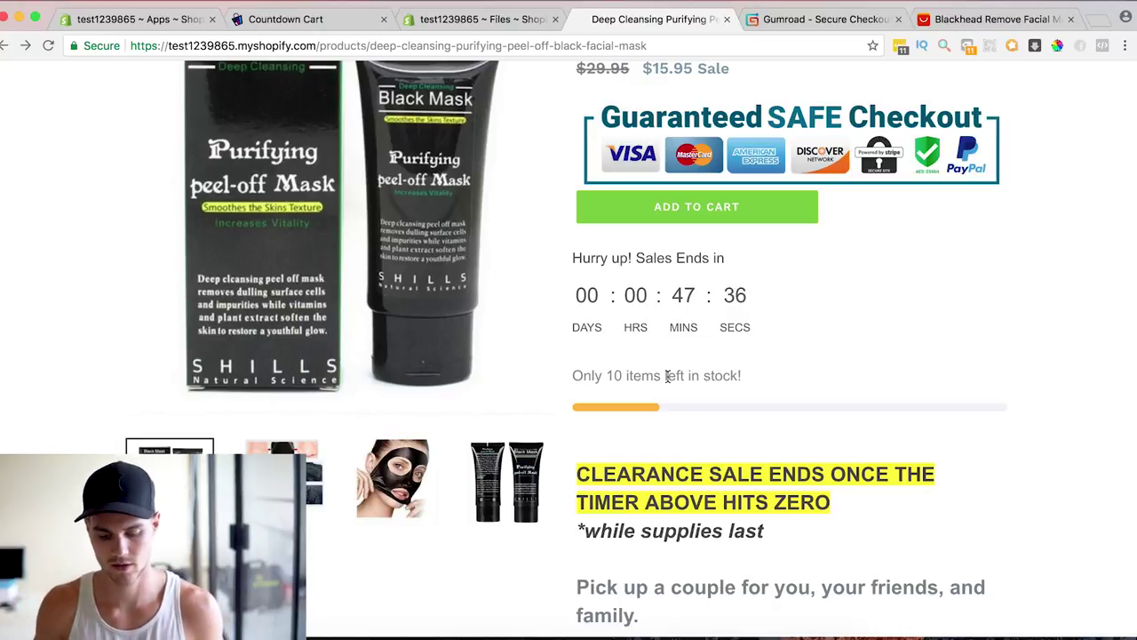
# Step: Open the Shopify App Store from the store admin's apps and search it for "ali reviews"
pyautogui.press('super+1')
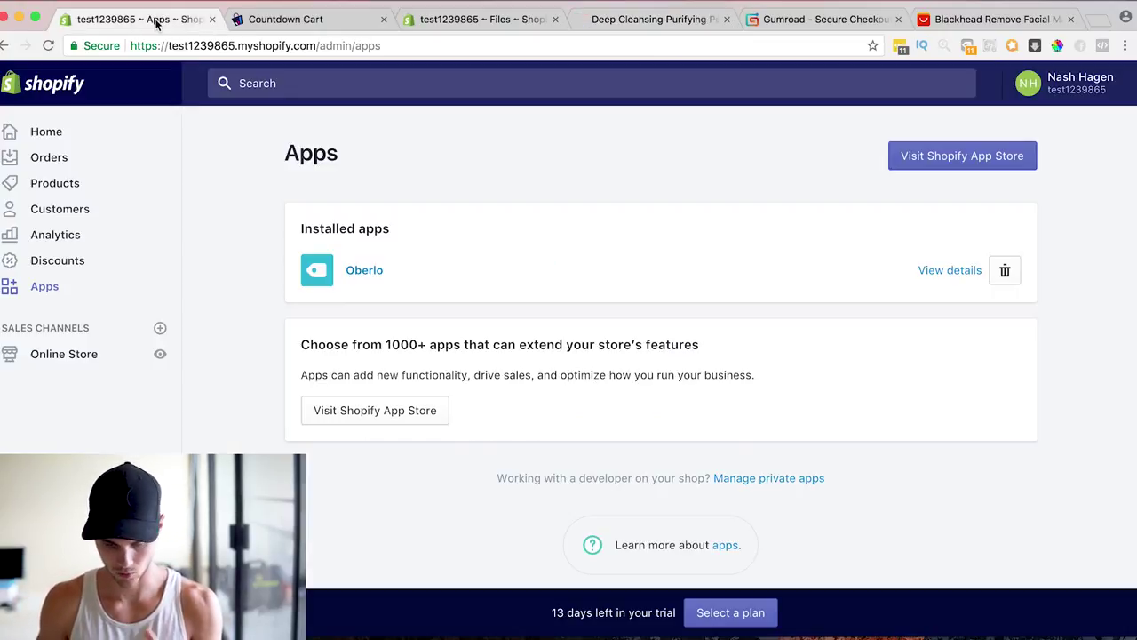
pyautogui.click(966, 158)
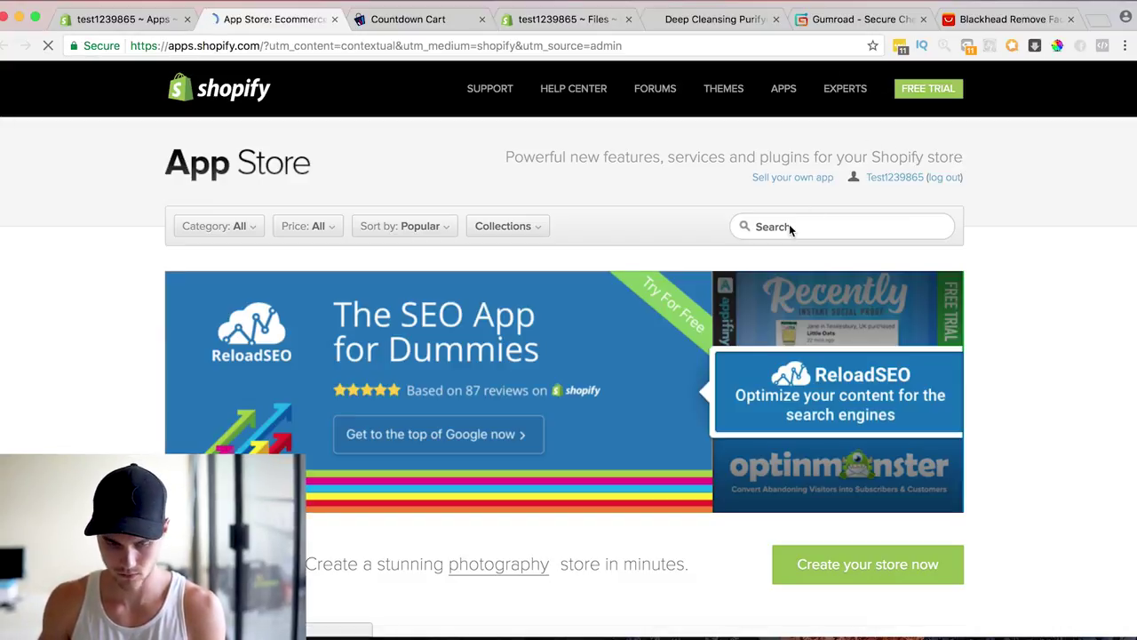
pyautogui.click(787, 227)
pyautogui.write('ali reviews')
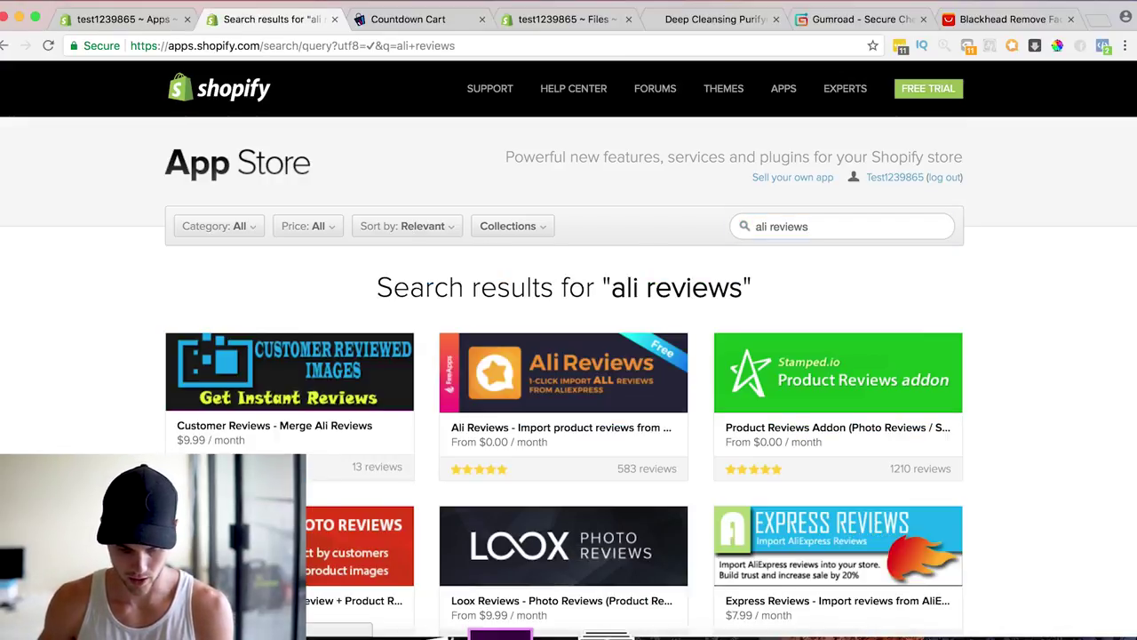
# Step: Open the listing of the free Ali Reviews app among the results and choose to get it
pyautogui.scroll(-2, 708, 529)
pyautogui.scroll(1, 708, 530)
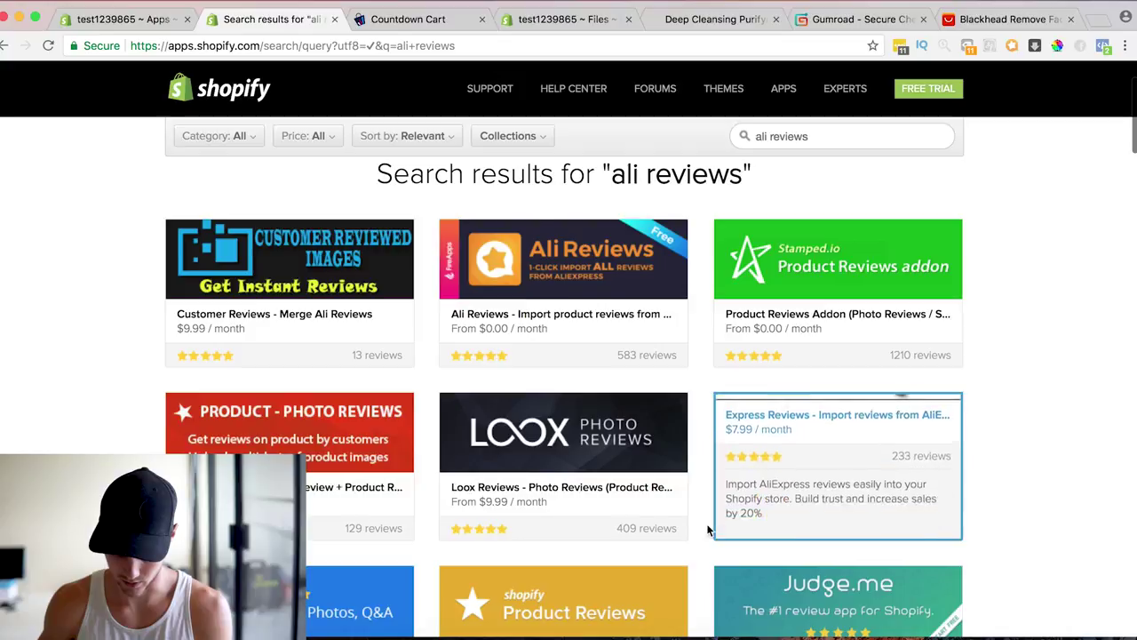
pyautogui.click(603, 292)
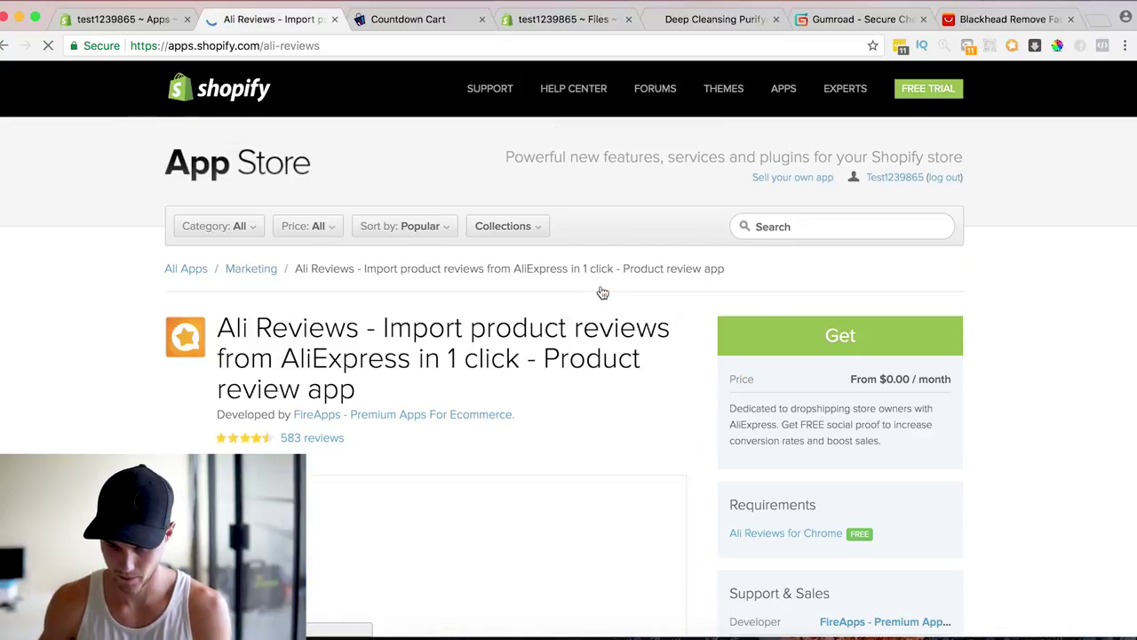
pyautogui.click(793, 338)
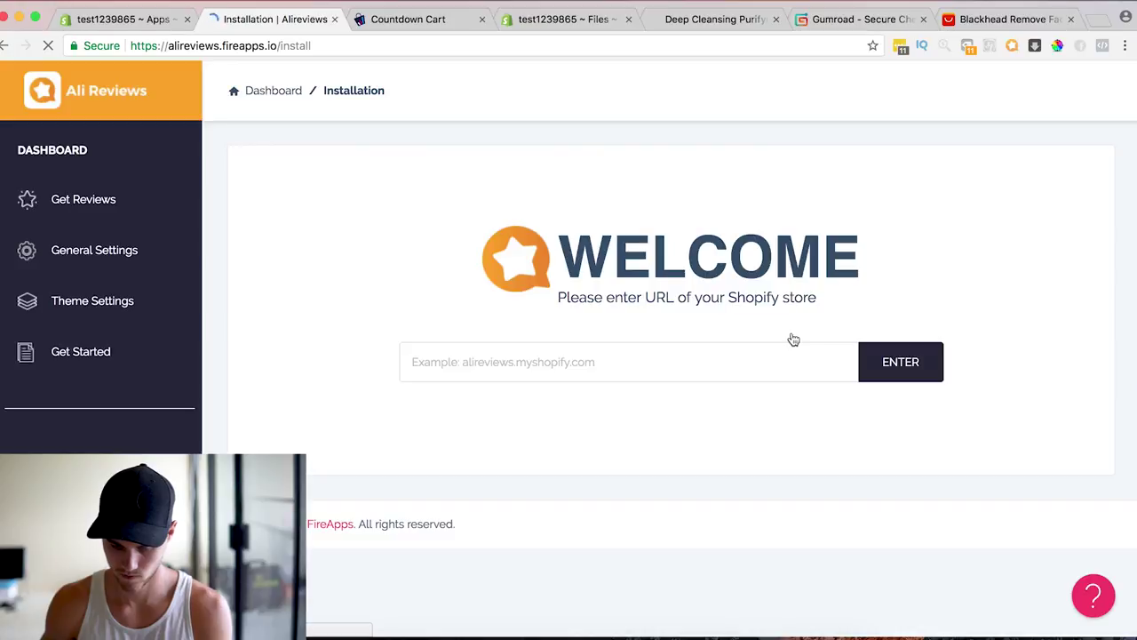
# Step: Copy the store's myshopify.com domain from the admin address into the Ali Reviews installation form and install the app
pyautogui.click(663, 363)
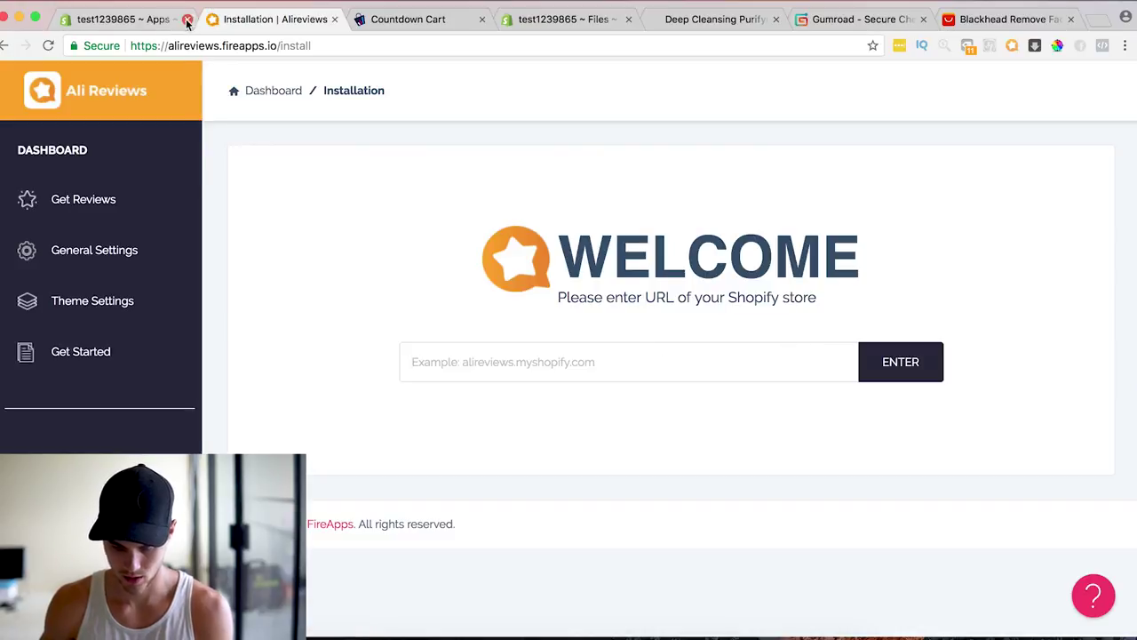
pyautogui.click(142, 20)
pyautogui.moveTo(169, 46); pyautogui.dragTo(312, 49)
pyautogui.hotkey('ctrl', 'c')
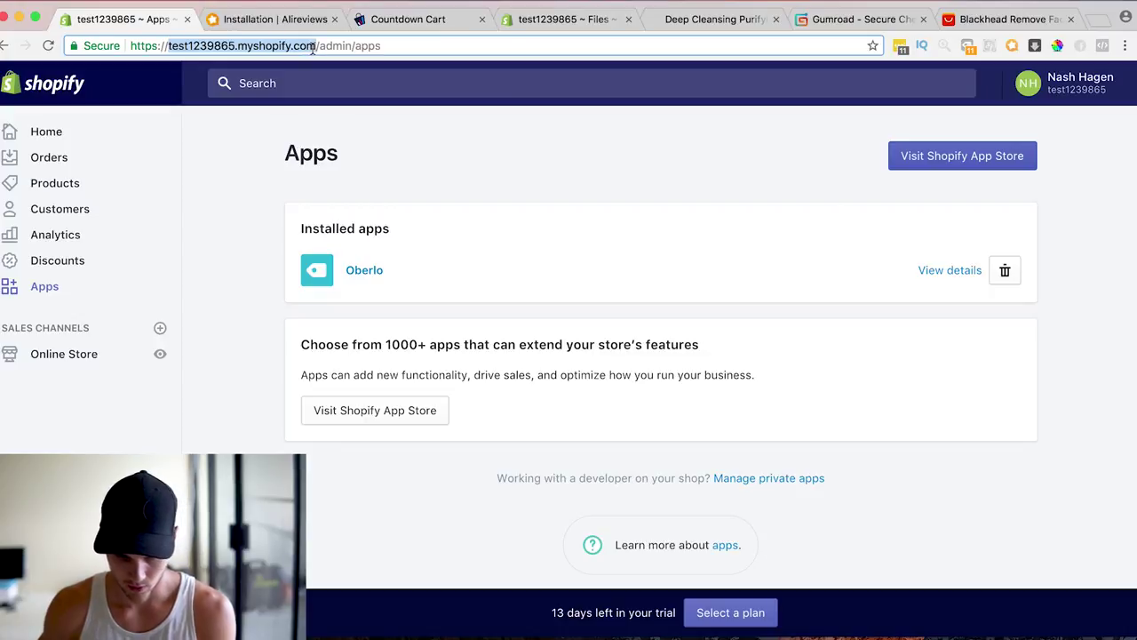
pyautogui.click(293, 22)
pyautogui.click(667, 363)
pyautogui.hotkey('ctrl', 'v')
pyautogui.click(895, 355)
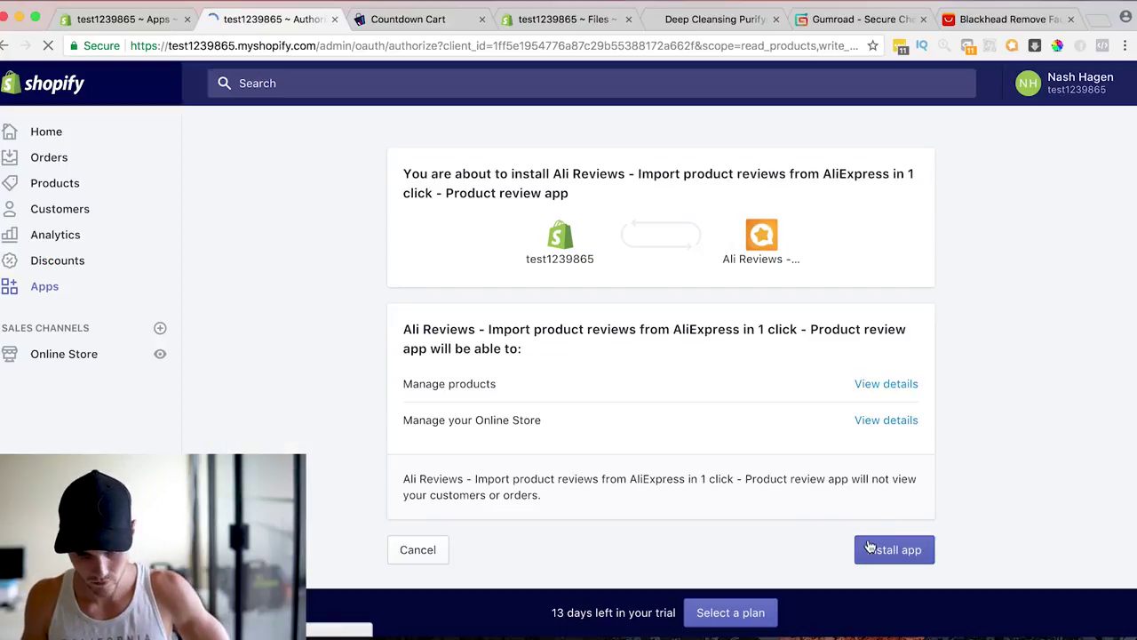
pyautogui.click(869, 548)
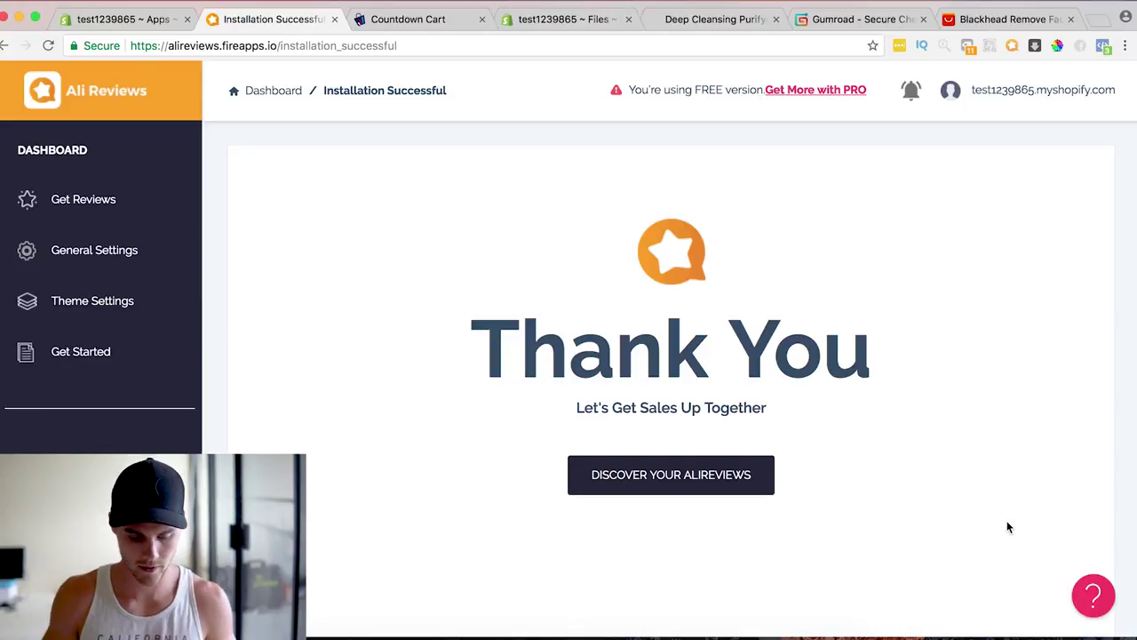
# Step: Open the Ali Reviews product list for getting reviews and dismiss the guided tour hints
pyautogui.click(83, 207)
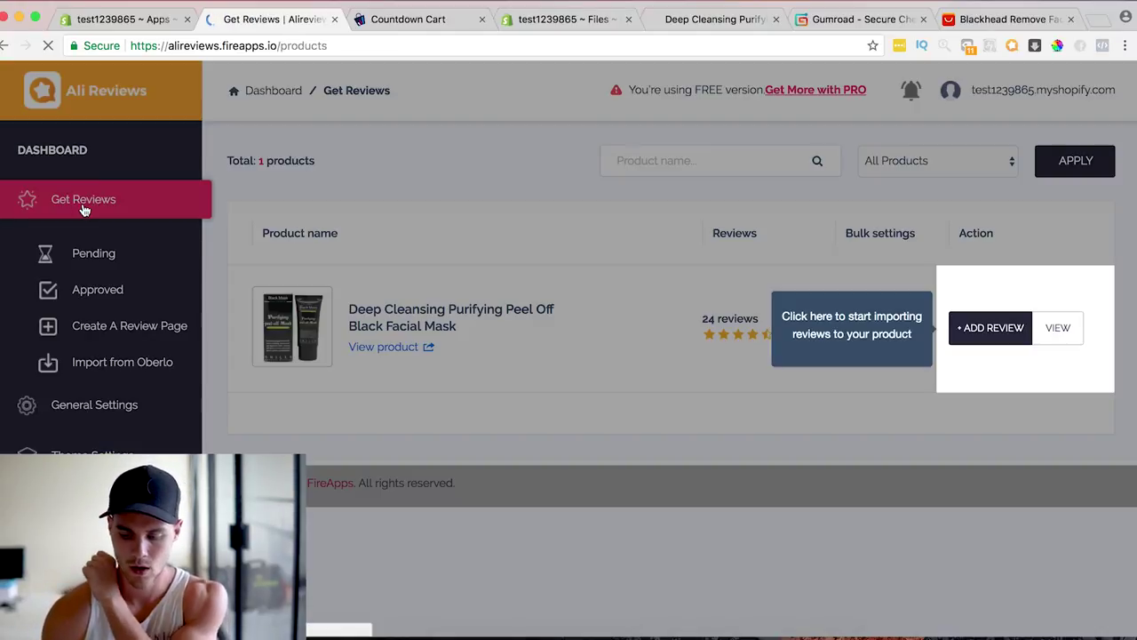
pyautogui.click(816, 431)
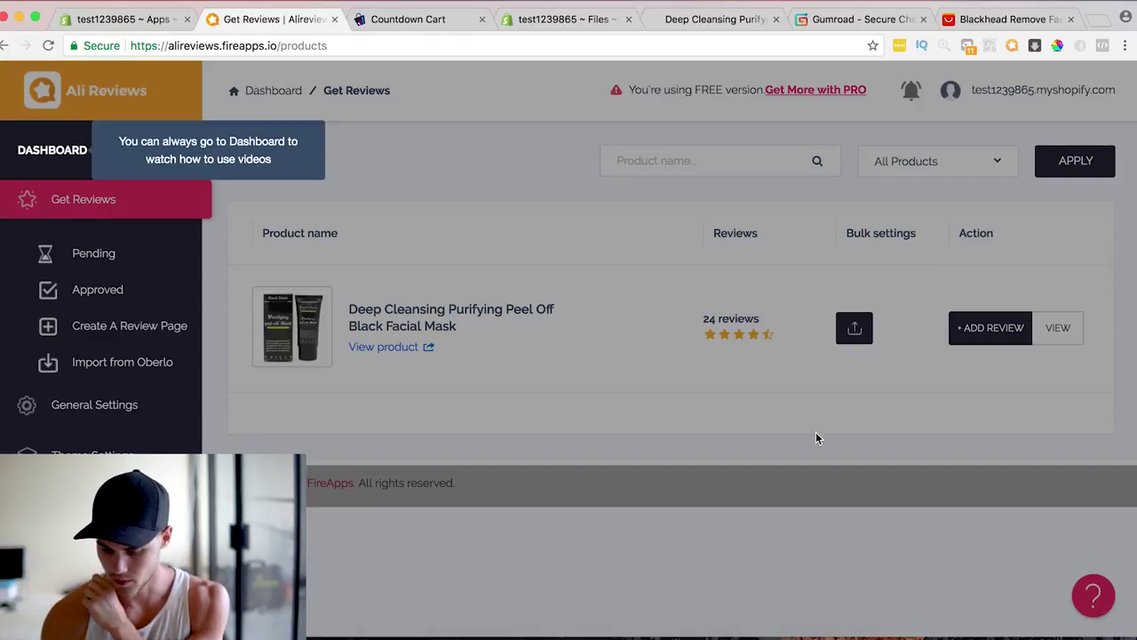
pyautogui.click(642, 294)
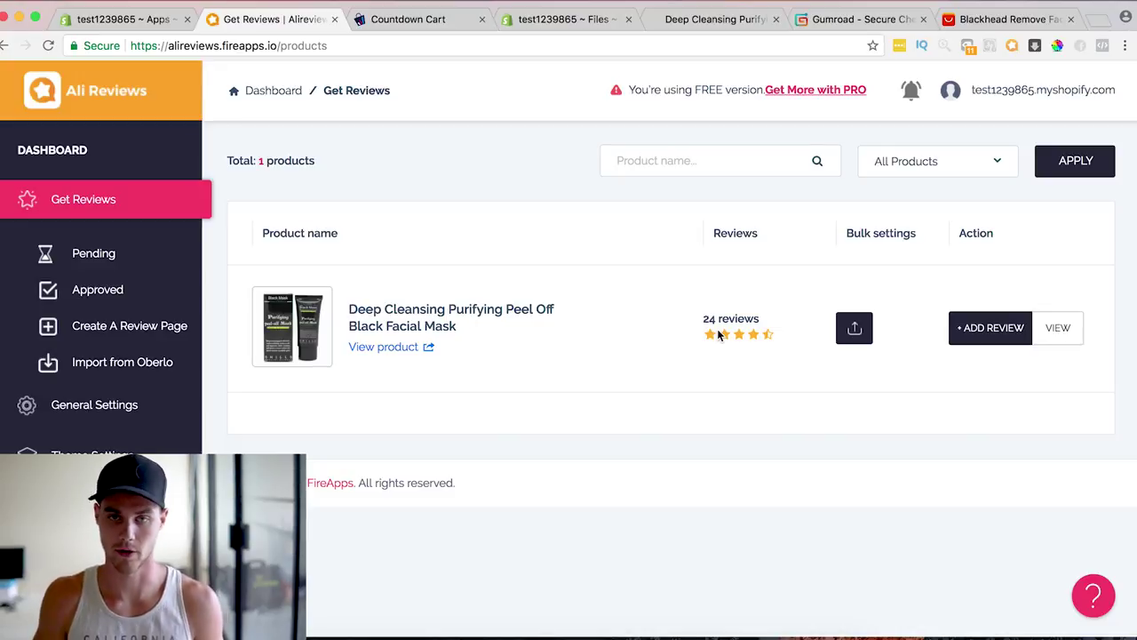
# Step: Start adding AliExpress reviews to the black facial mask product, choose to remove all imported reviews, and supply the supplier's AliExpress product URL
pyautogui.click(968, 342)
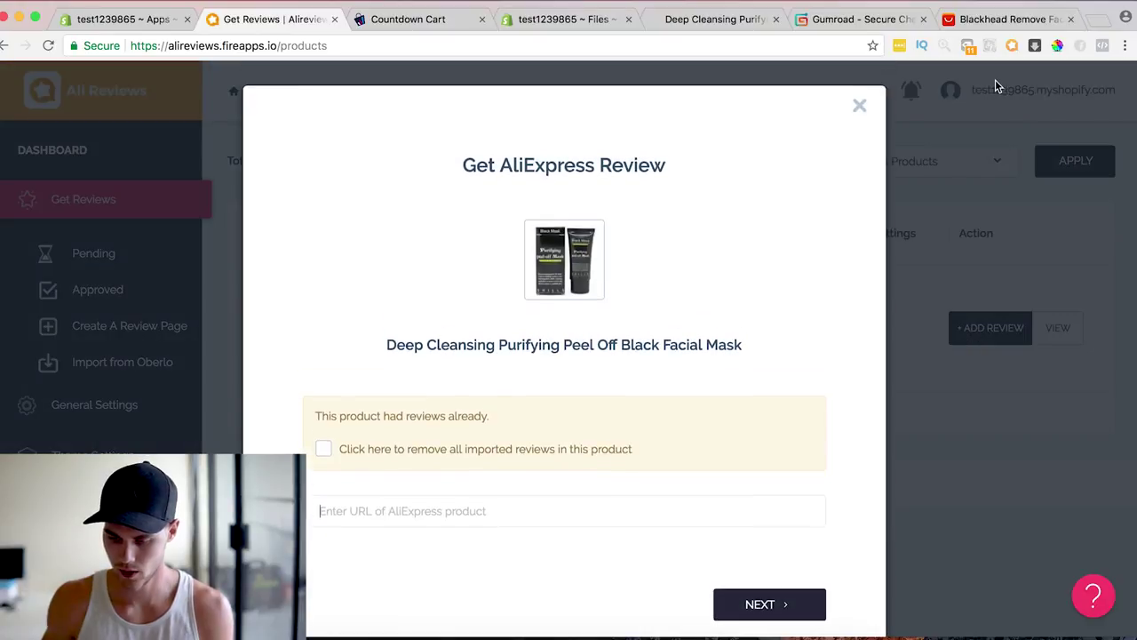
pyautogui.click(322, 450)
pyautogui.click(1004, 19)
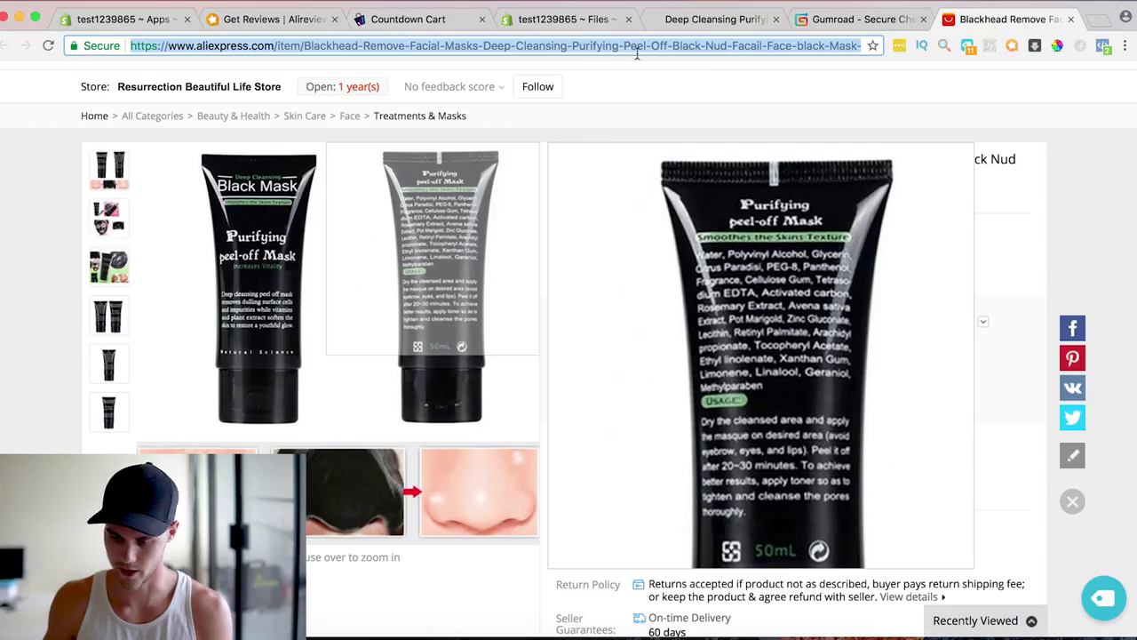
pyautogui.click(1095, 237)
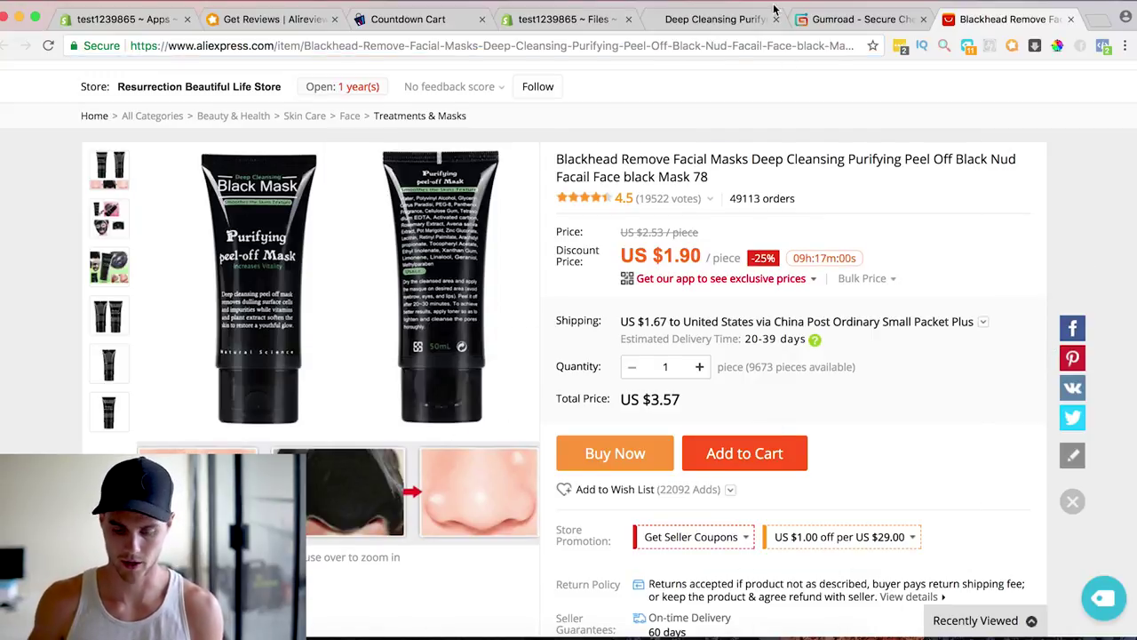
pyautogui.click(747, 46)
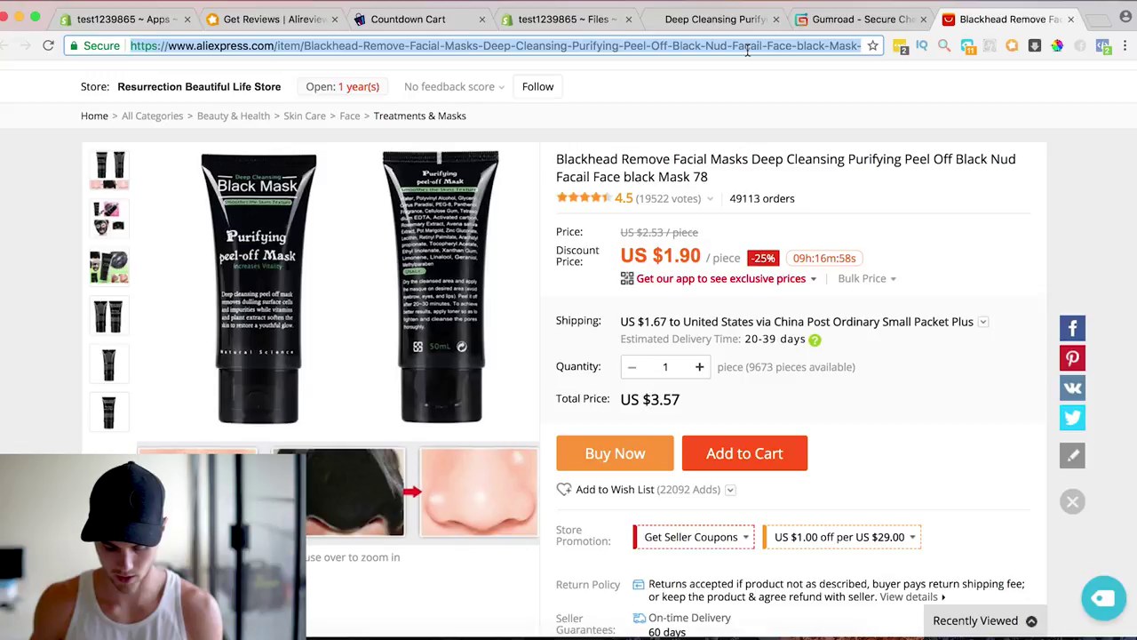
pyautogui.click(211, 25)
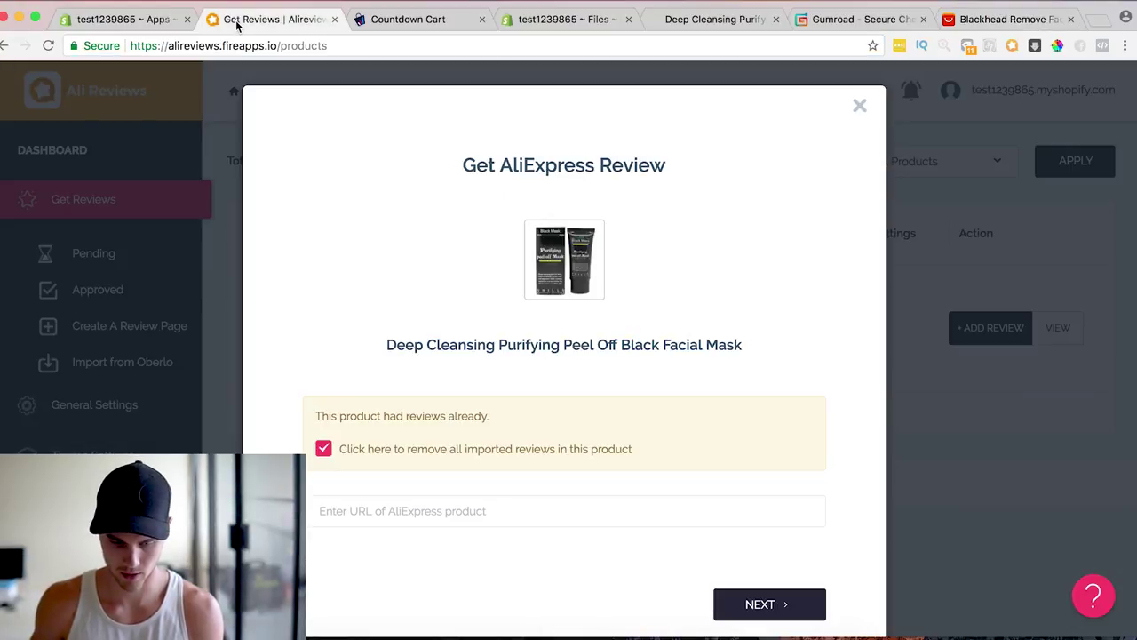
pyautogui.press('super+v')
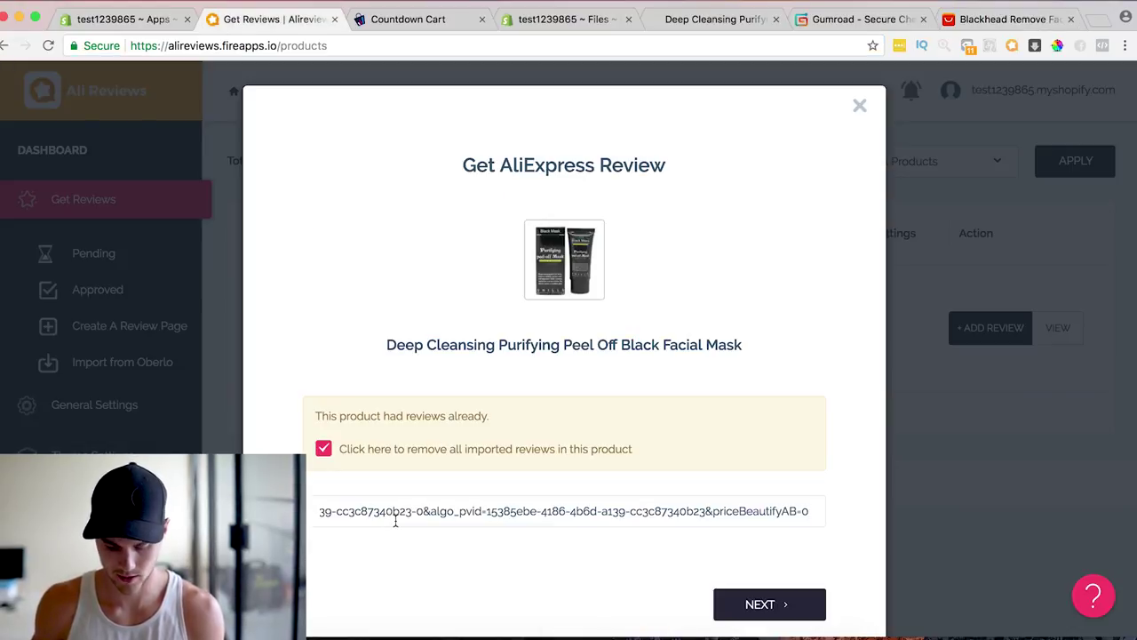
pyautogui.click(808, 611)
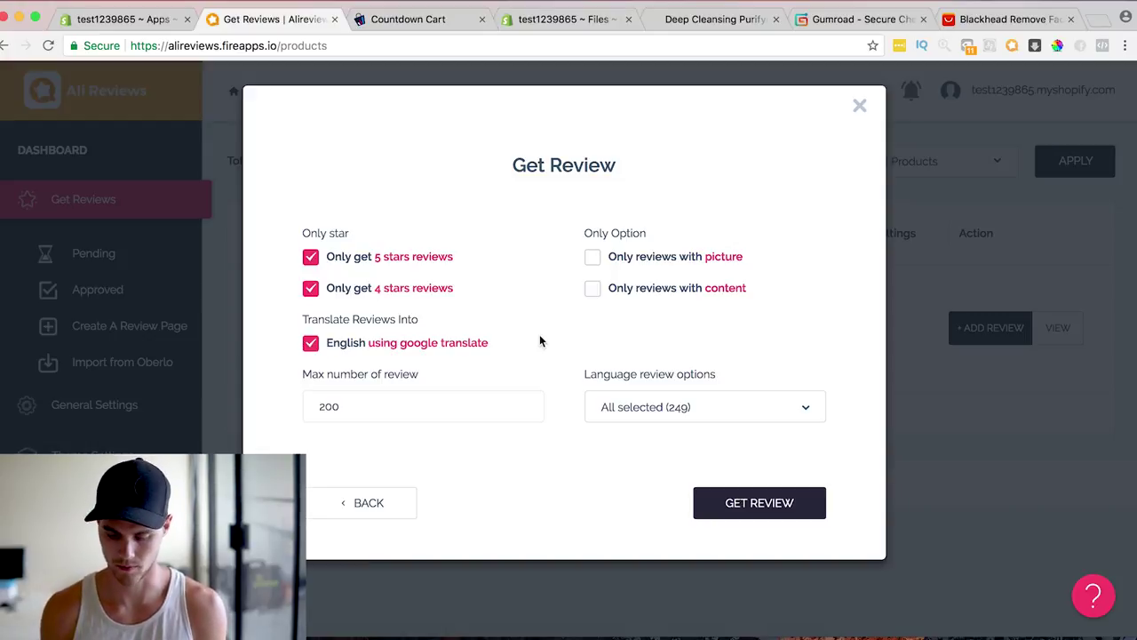
# Step: Restrict the import to reviews with content and with pictures, and set the maximum number of reviews to 22
pyautogui.click(593, 290)
pyautogui.click(596, 257)
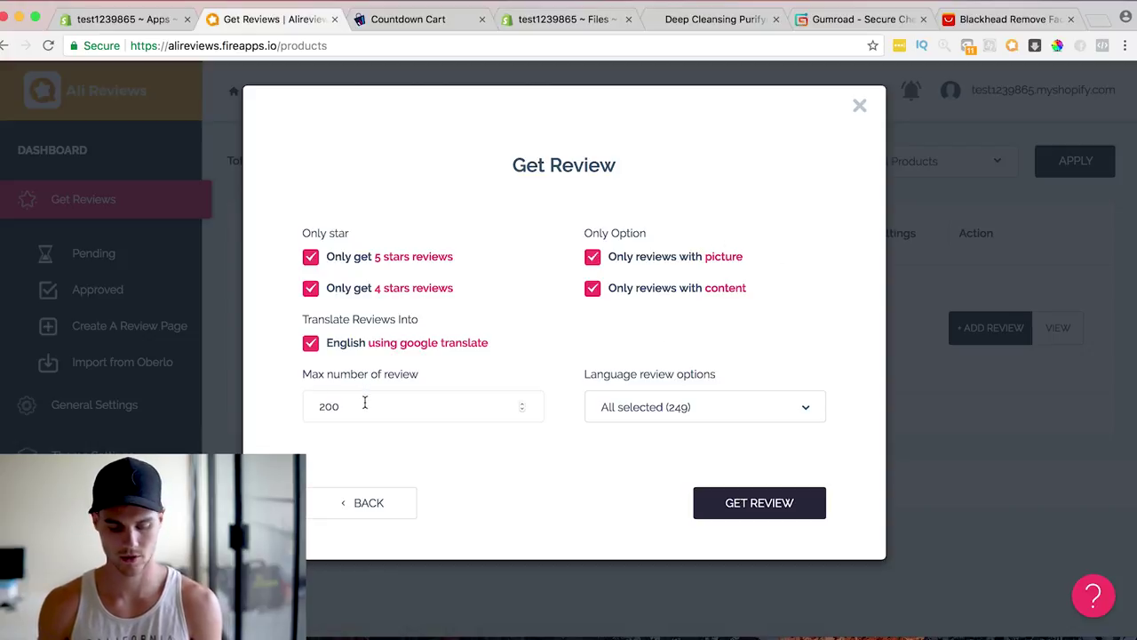
pyautogui.moveTo(364, 400); pyautogui.dragTo(293, 398)
pyautogui.write('22')
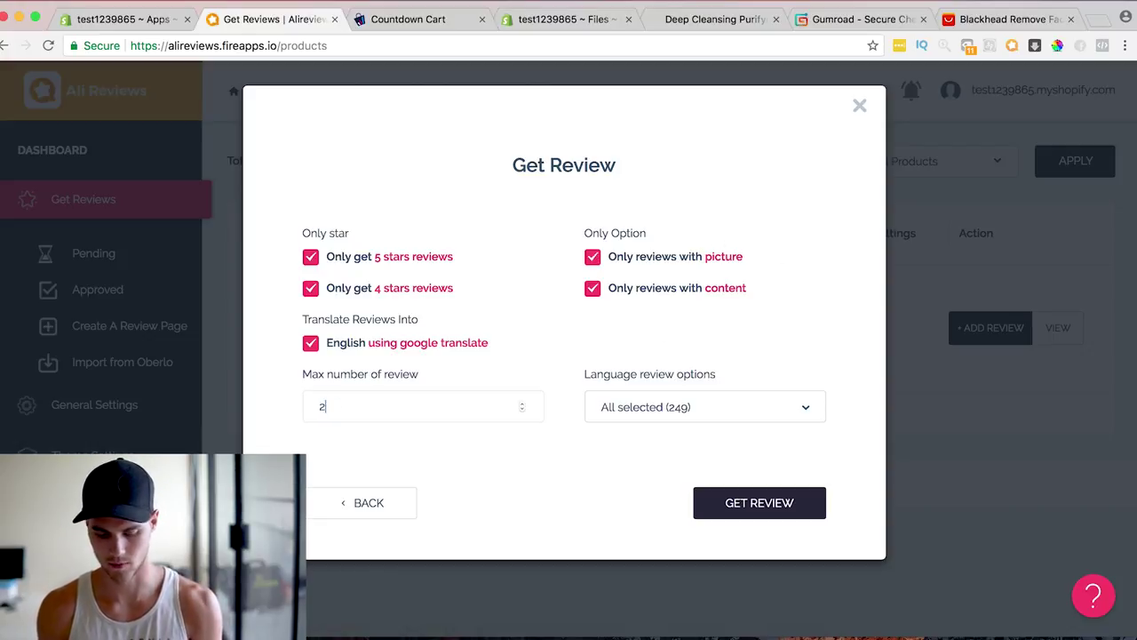
# Step: Deselect all countries in the language review options and select only United Kingdom and United States
pyautogui.click(683, 407)
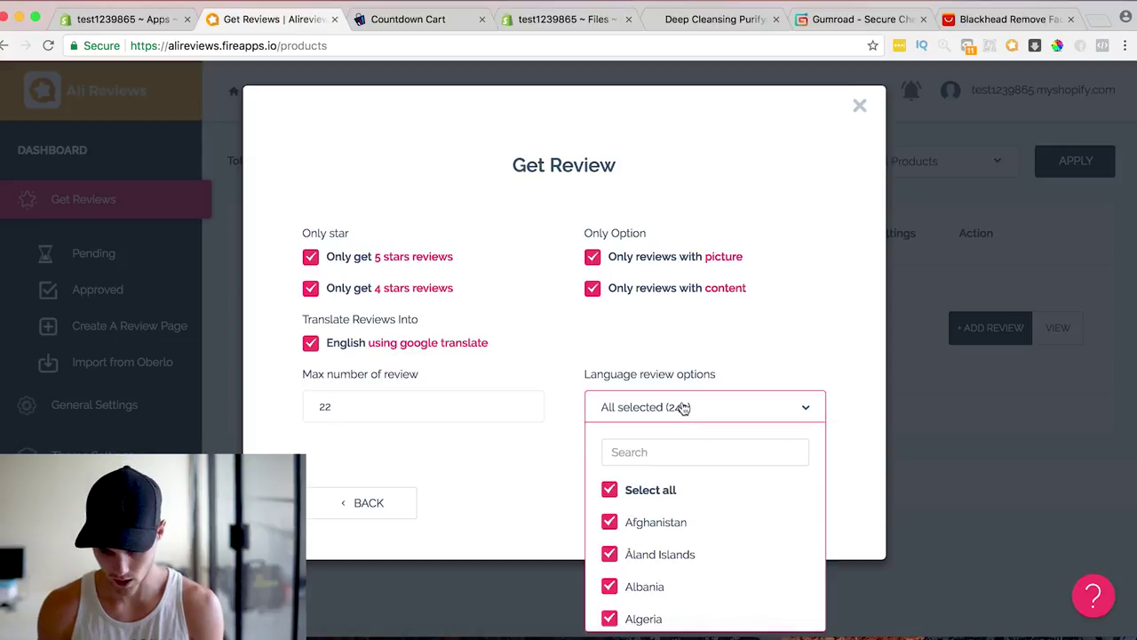
pyautogui.click(611, 490)
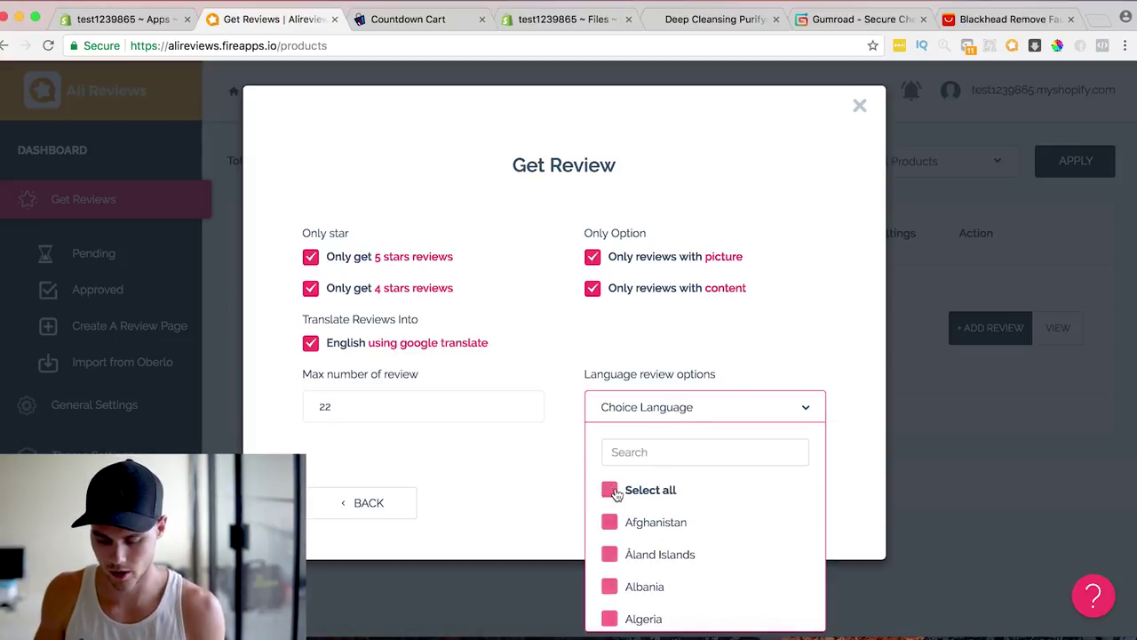
pyautogui.click(628, 450)
pyautogui.write('united')
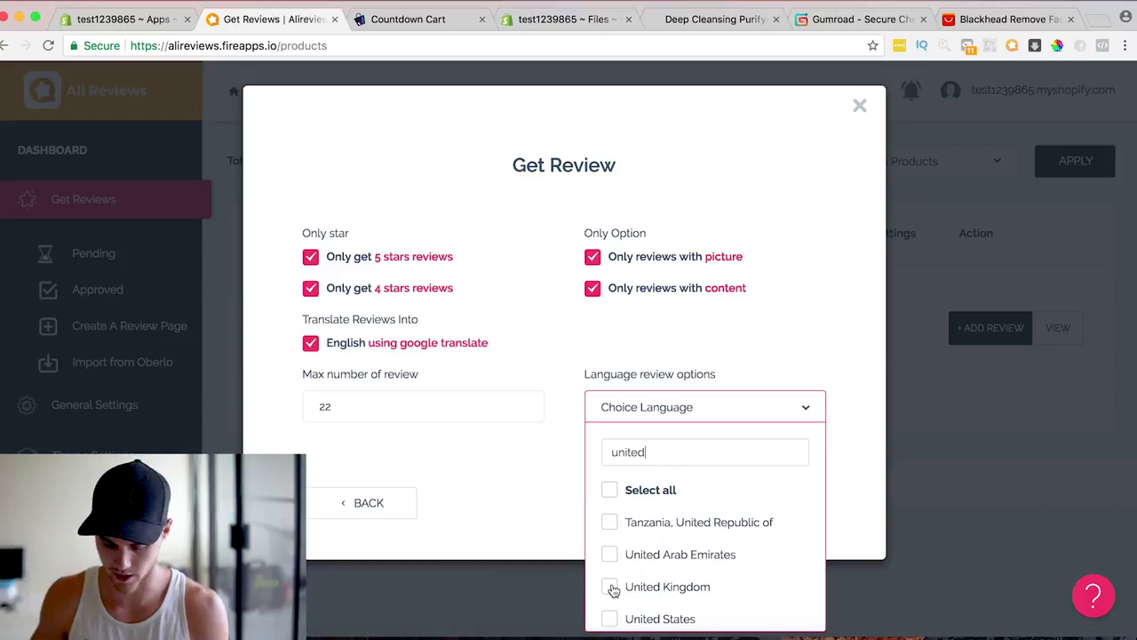
pyautogui.click(610, 587)
pyautogui.click(609, 618)
# Step: Add Canada, Australia and New Zealand to the countries selected for the review import
pyautogui.doubleClick(653, 453)
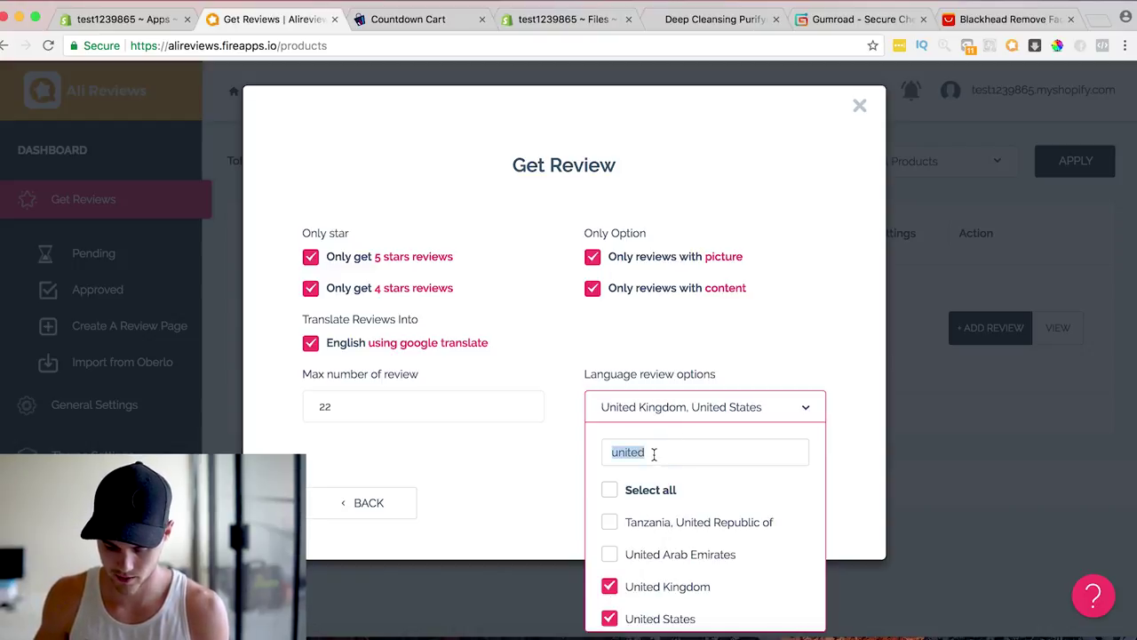
pyautogui.write('can')
pyautogui.click(609, 555)
pyautogui.doubleClick(642, 452)
pyautogui.write('aus')
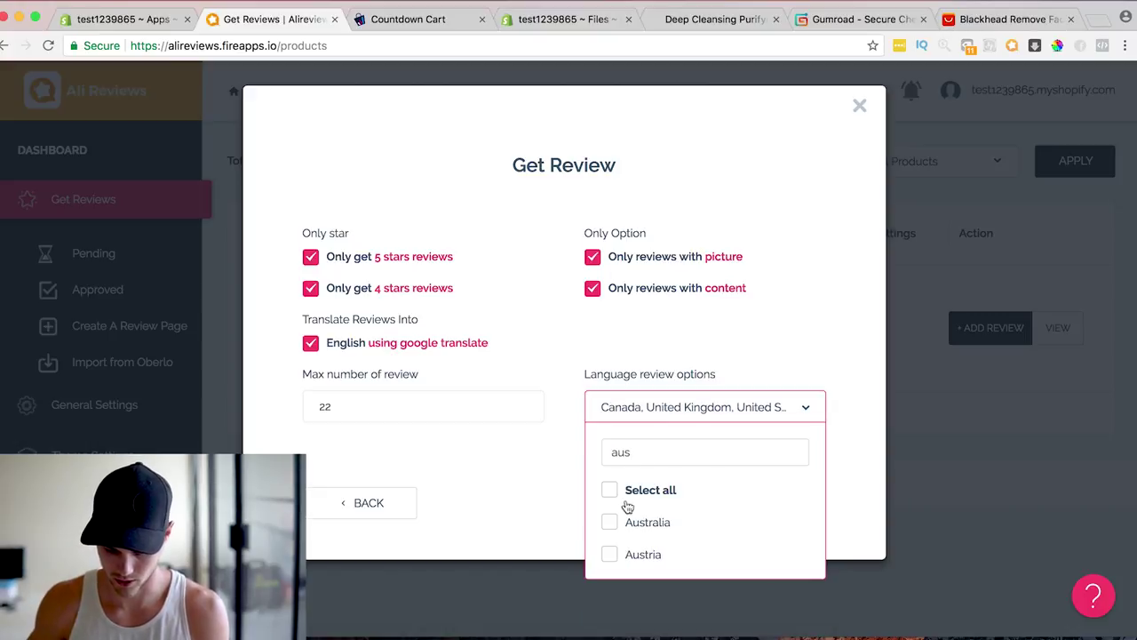
pyautogui.click(609, 522)
pyautogui.doubleClick(634, 451)
pyautogui.write('ne')
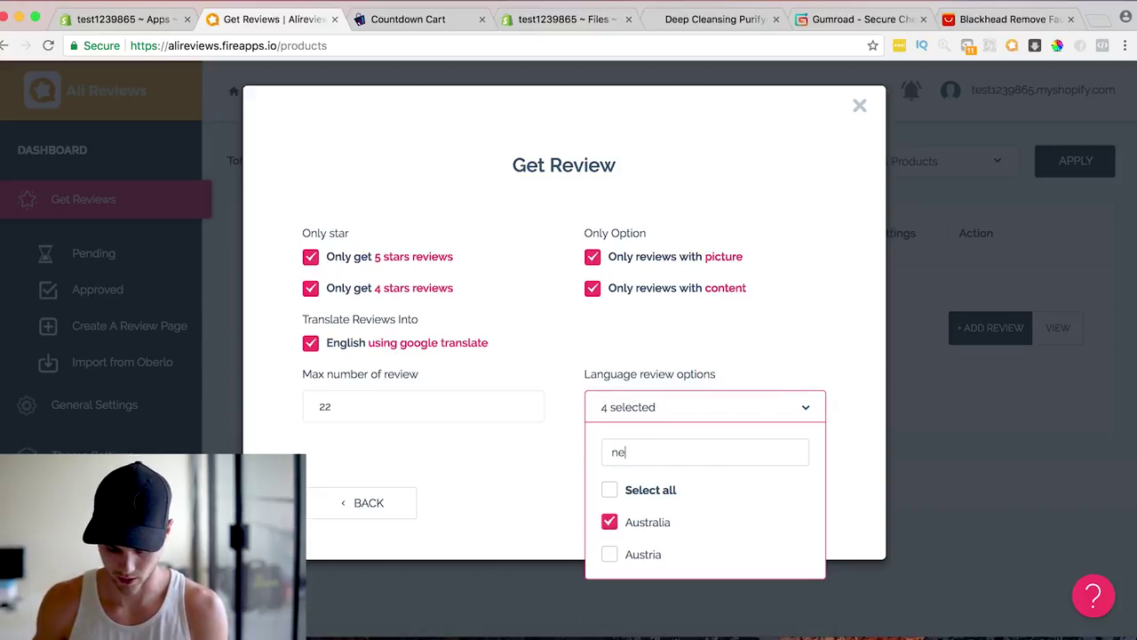
pyautogui.write('w')
pyautogui.click(610, 556)
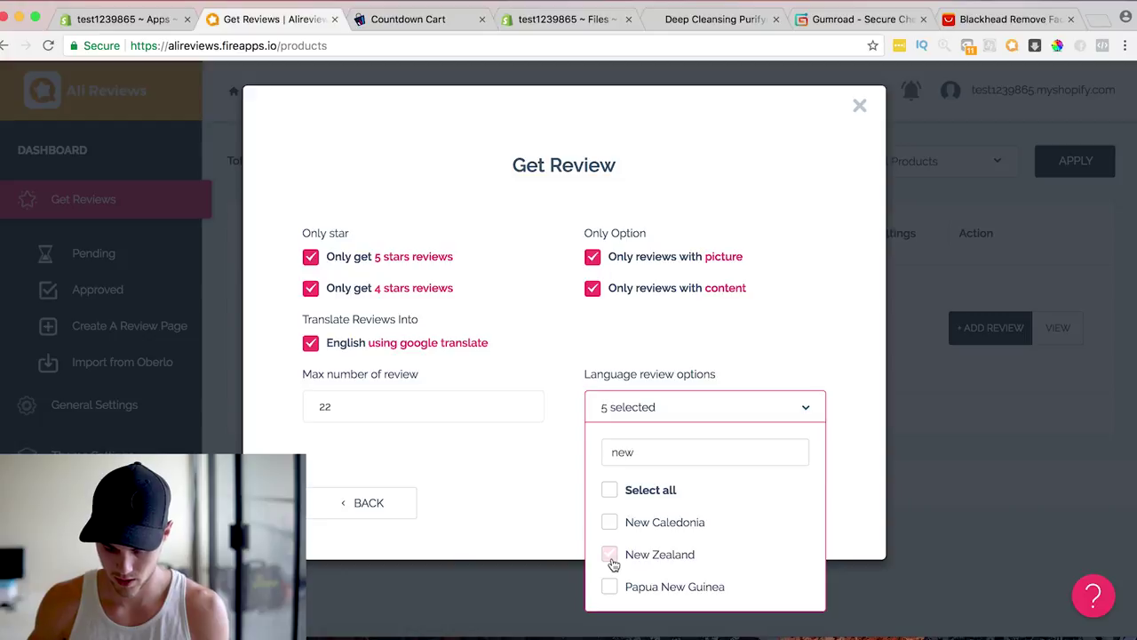
pyautogui.click(528, 517)
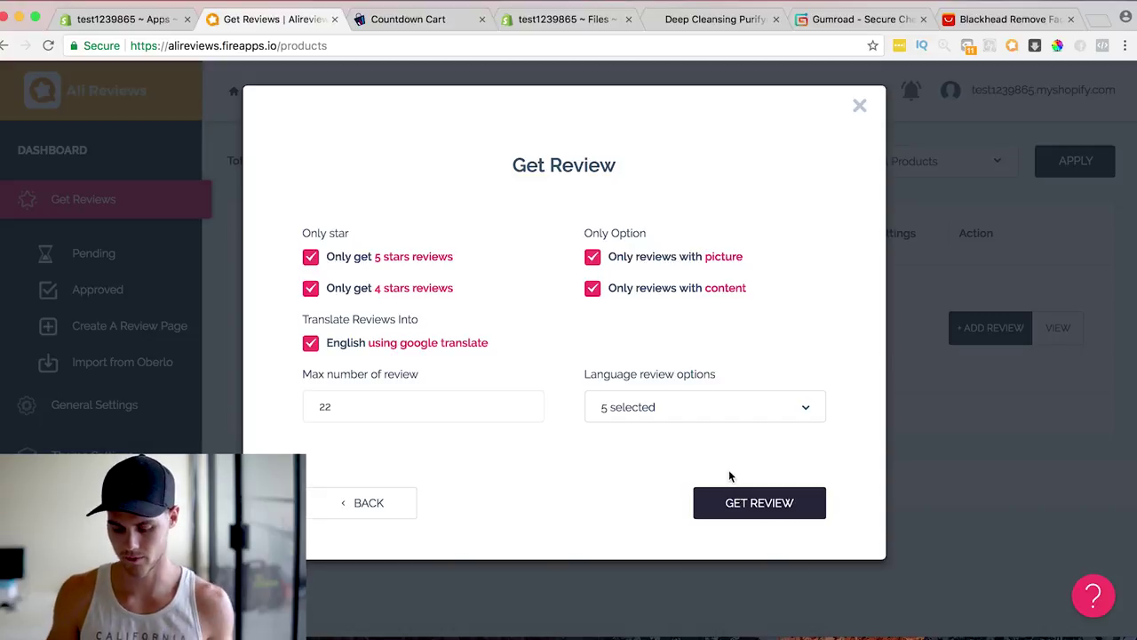
# Step: Import the reviews with these settings and look through the imported reviews on the product's review management page
pyautogui.click(749, 507)
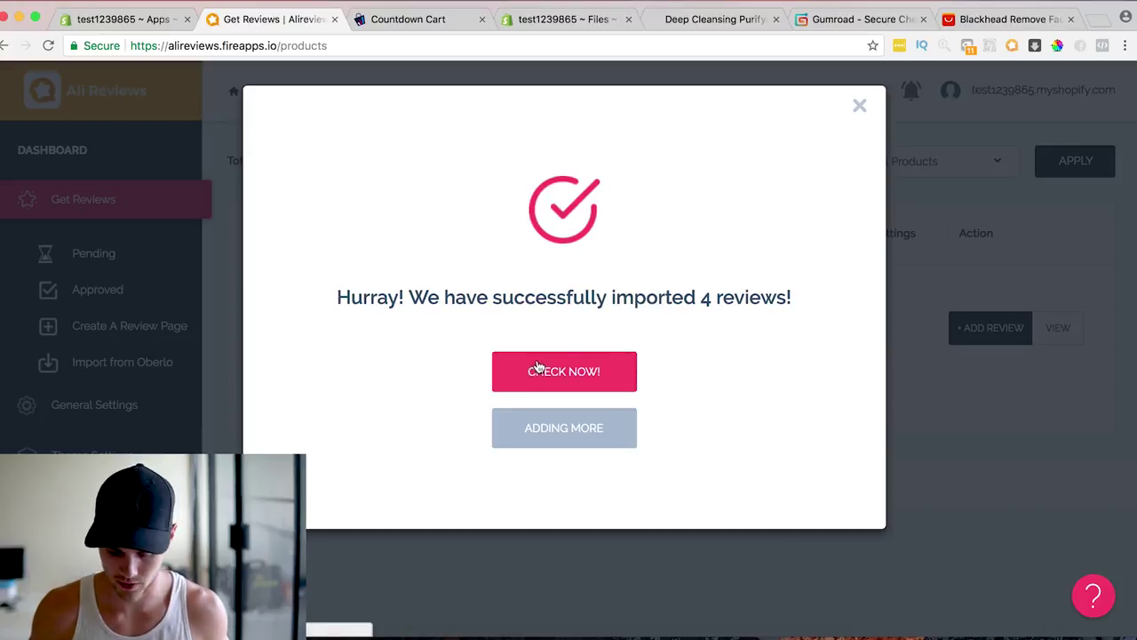
pyautogui.moveTo(702, 299); pyautogui.dragTo(735, 291)
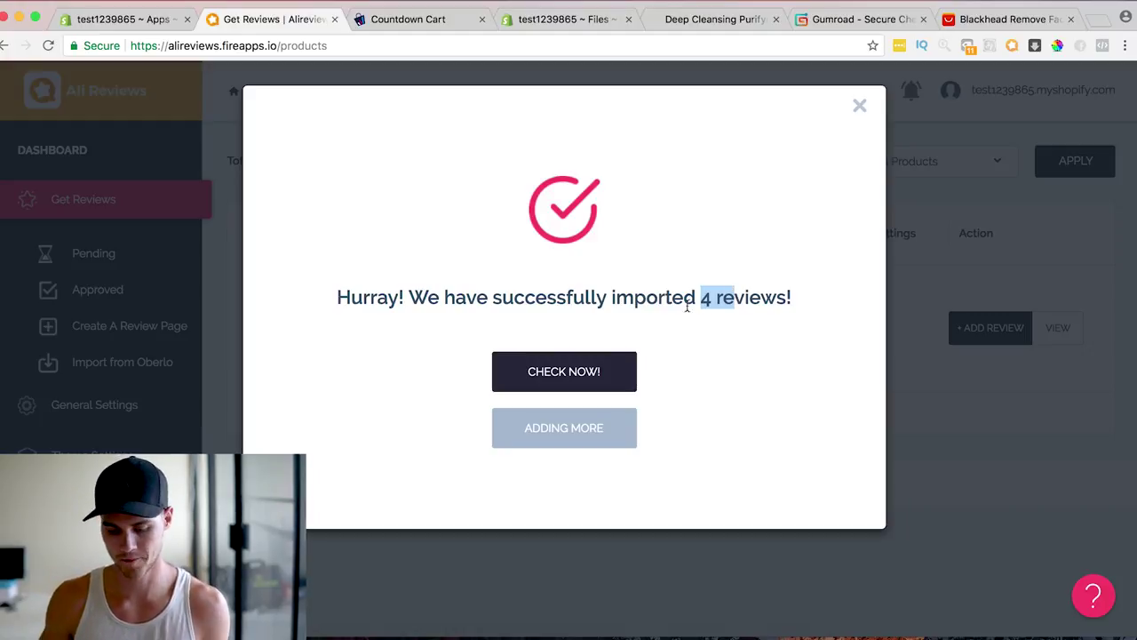
pyautogui.click(548, 364)
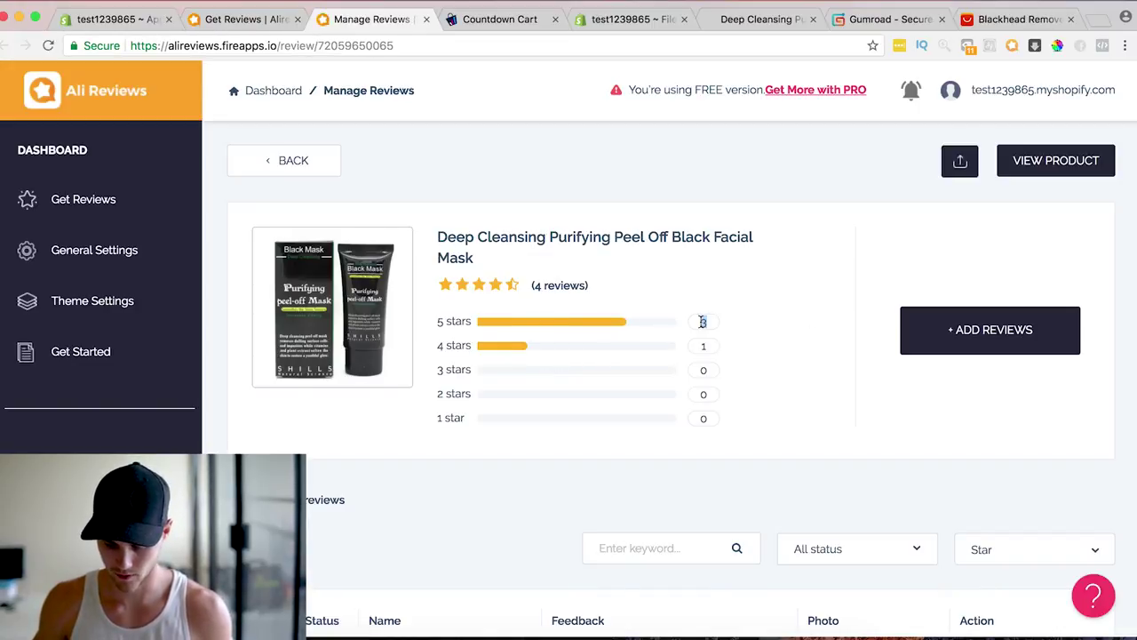
pyautogui.scroll(-5, 709, 352)
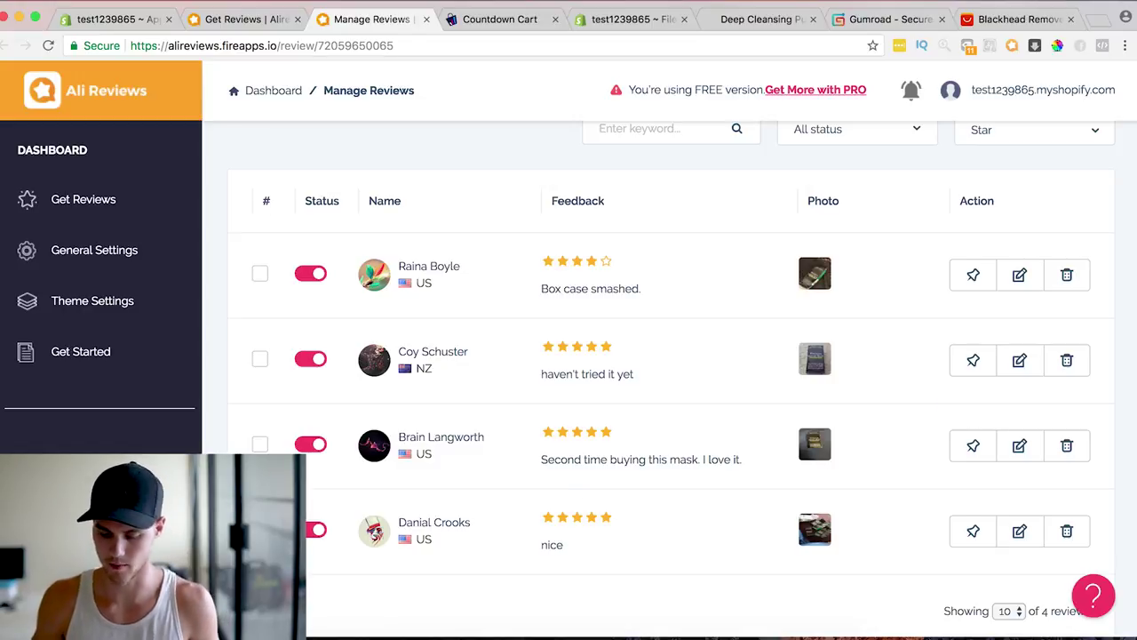
# Step: Pin the "Second time buying this mask. I love it." review to the top and delete the four-star "Box case smashed." review
pyautogui.click(971, 448)
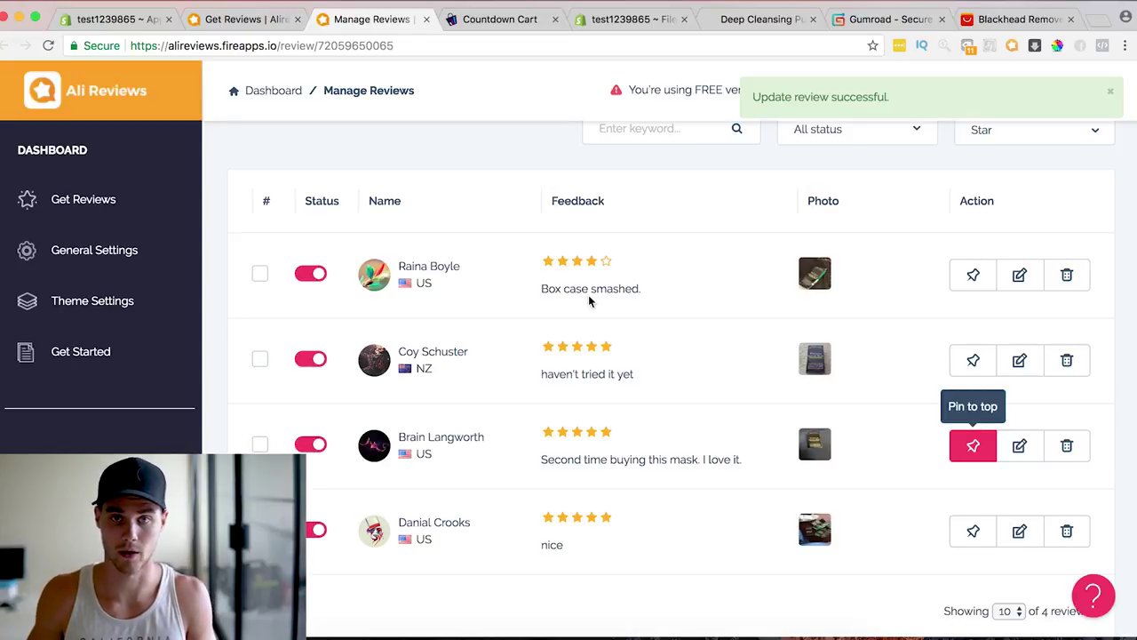
pyautogui.click(1082, 274)
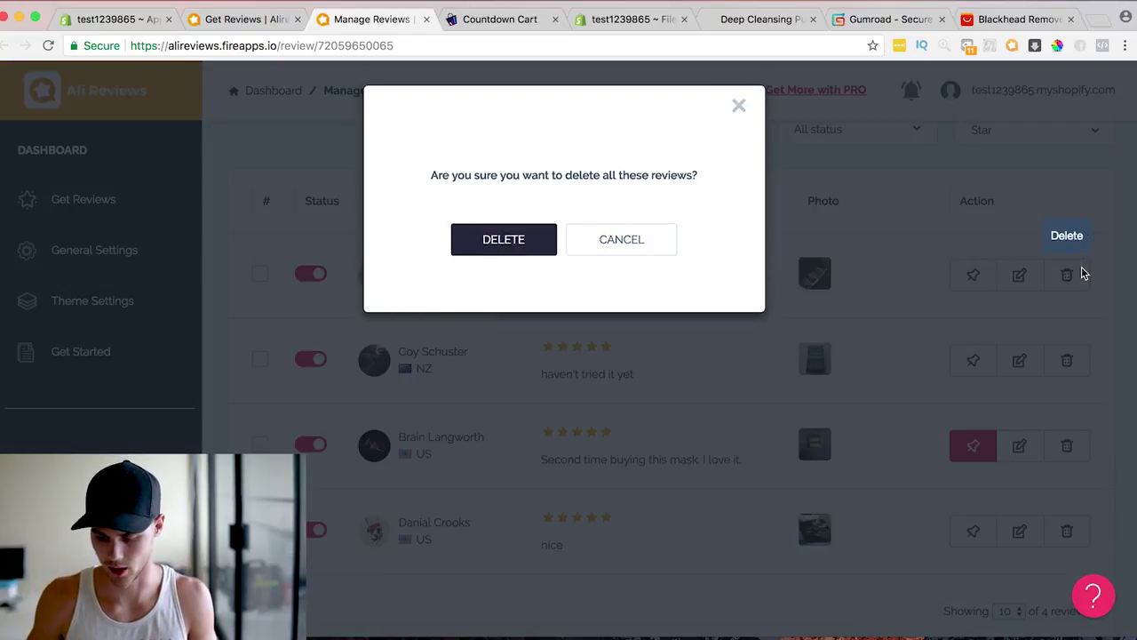
pyautogui.click(489, 251)
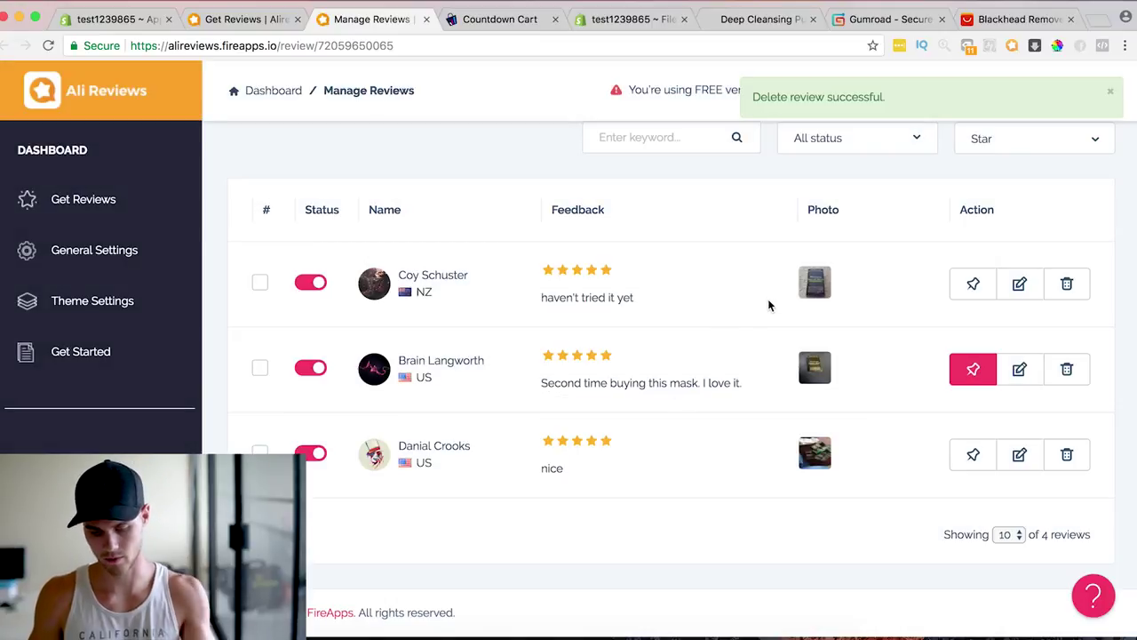
# Step: Open the "haven't tried it yet" review for editing, examine its feedback text and photo, and leave the editor
pyautogui.click(972, 286)
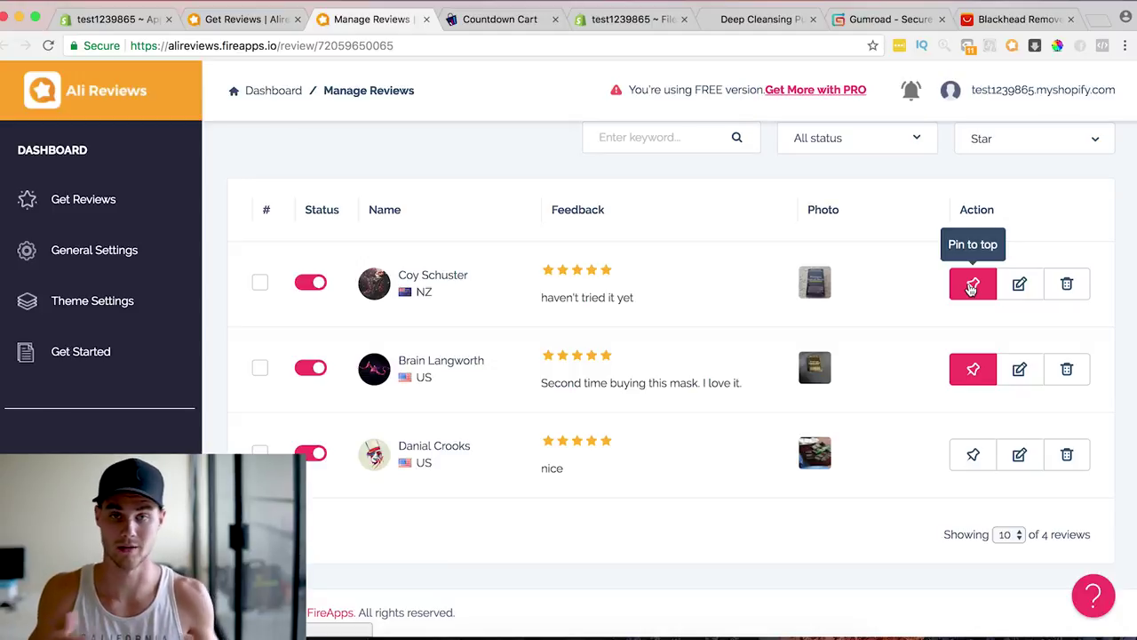
pyautogui.click(1024, 284)
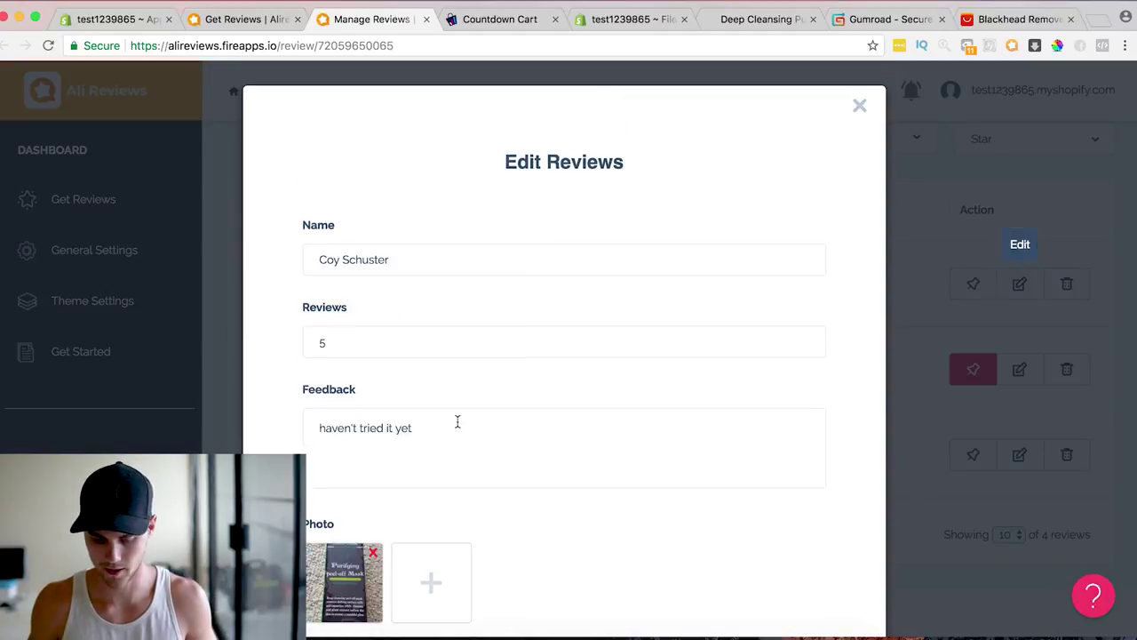
pyautogui.click(453, 429)
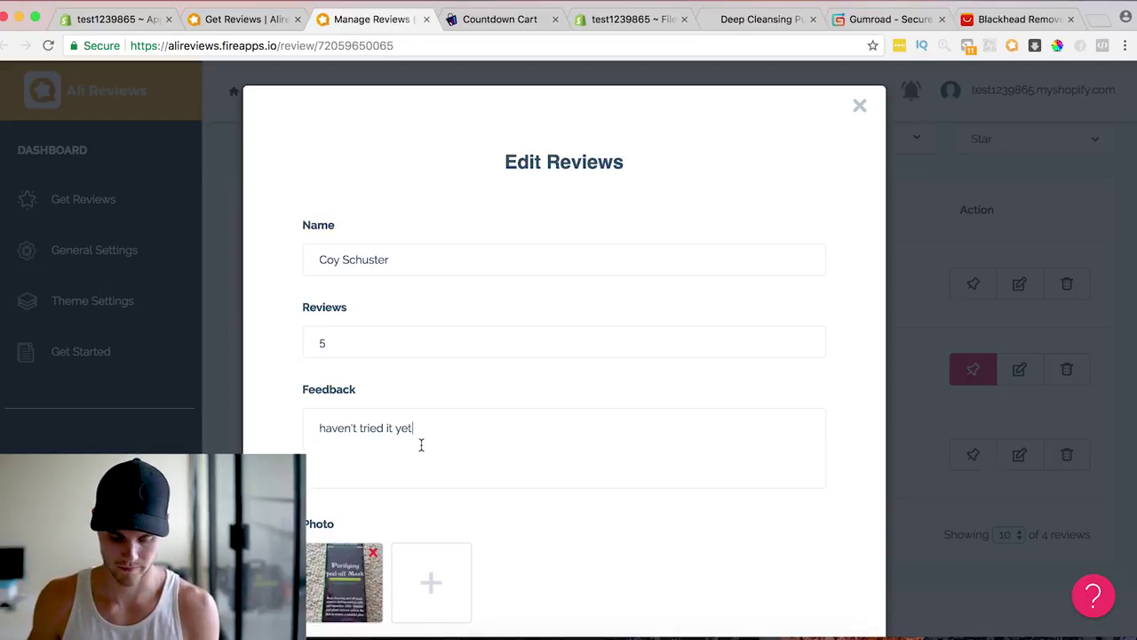
pyautogui.moveTo(422, 443); pyautogui.dragTo(473, 428)
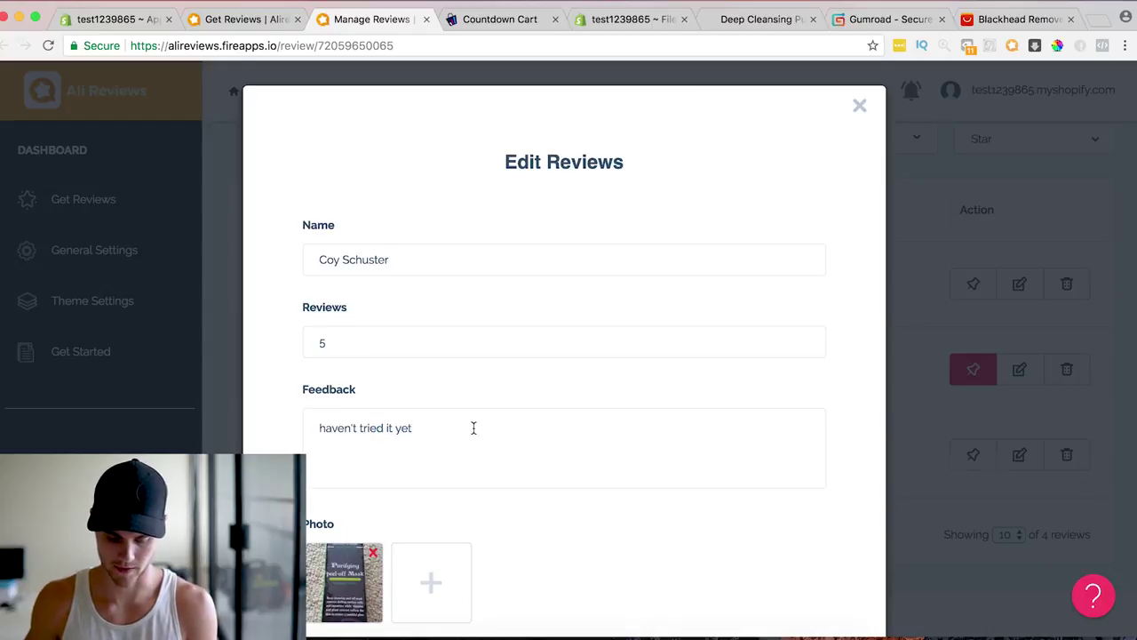
pyautogui.scroll(-2, 473, 428)
pyautogui.click(362, 586)
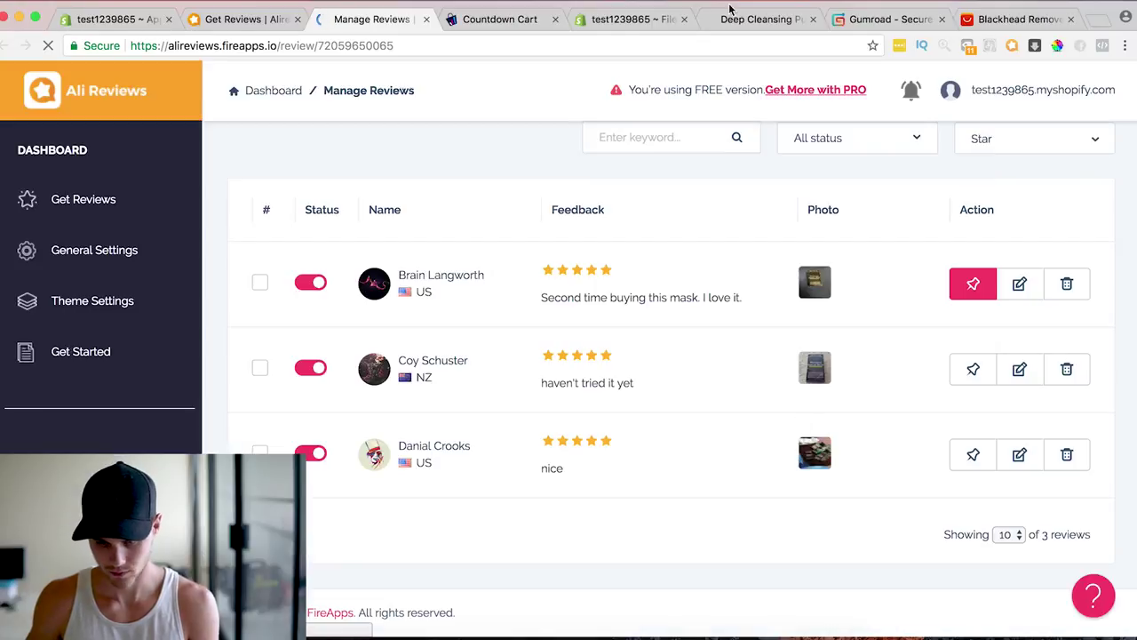
# Step: Reload the storefront page of the Black Facial Mask and examine the Customer Reviews section and the rating under the product title
pyautogui.click(730, 13)
pyautogui.click(668, 46)
pyautogui.press('Return')
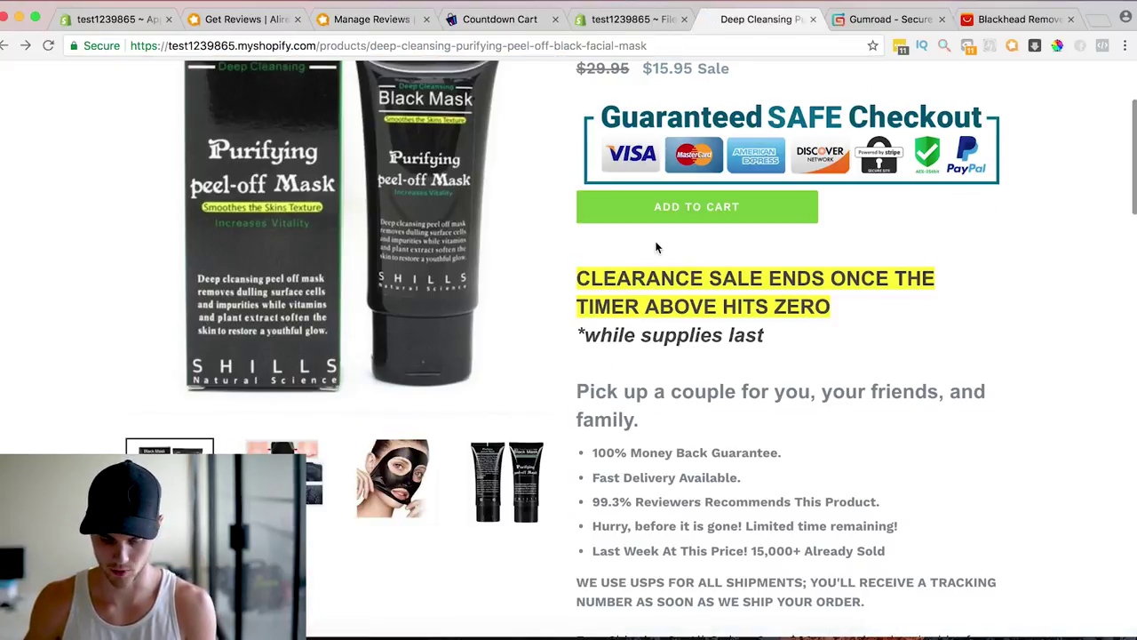
pyautogui.scroll(-8, 658, 248)
pyautogui.scroll(-15, 658, 248)
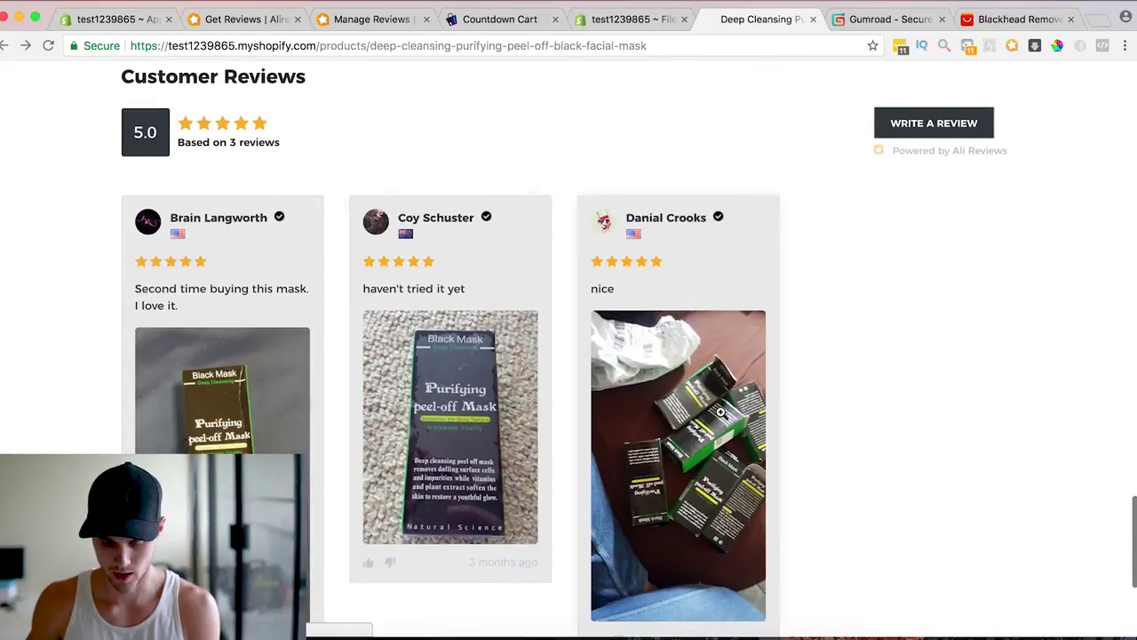
pyautogui.scroll(3, 507, 482)
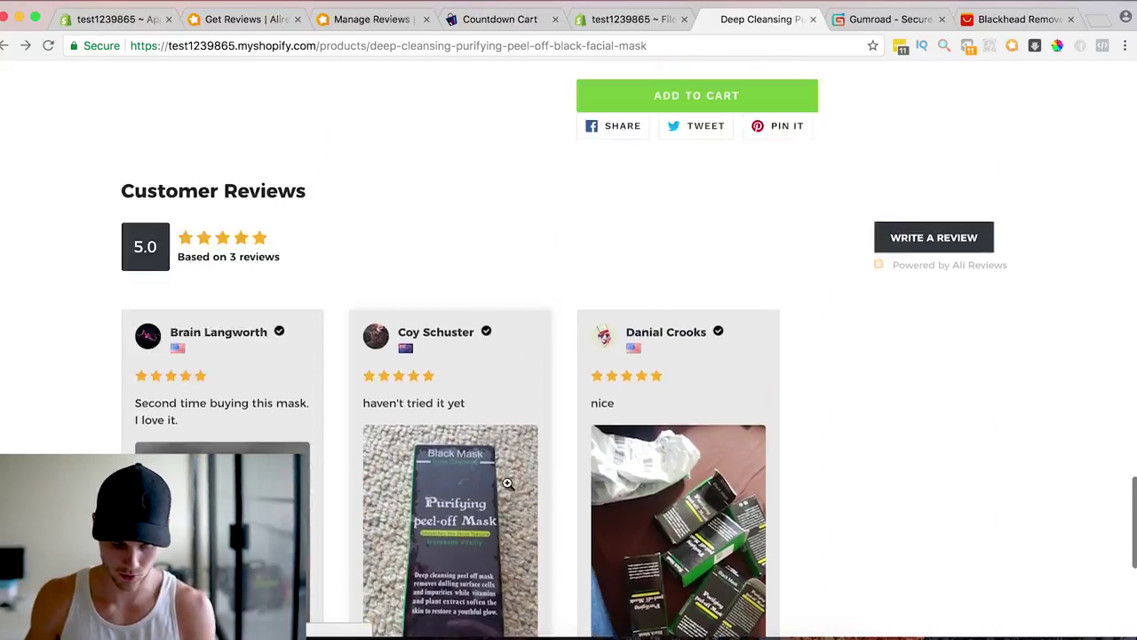
pyautogui.scroll(-4, 507, 482)
pyautogui.scroll(5, 508, 483)
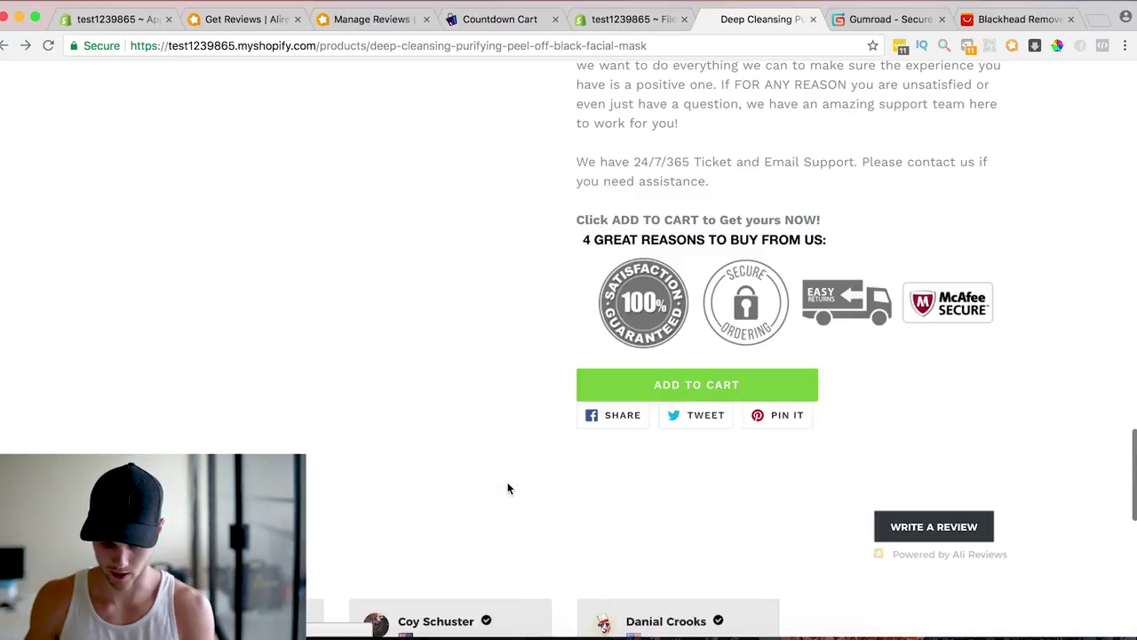
pyautogui.scroll(4, 571, 233)
pyautogui.scroll(10, 571, 233)
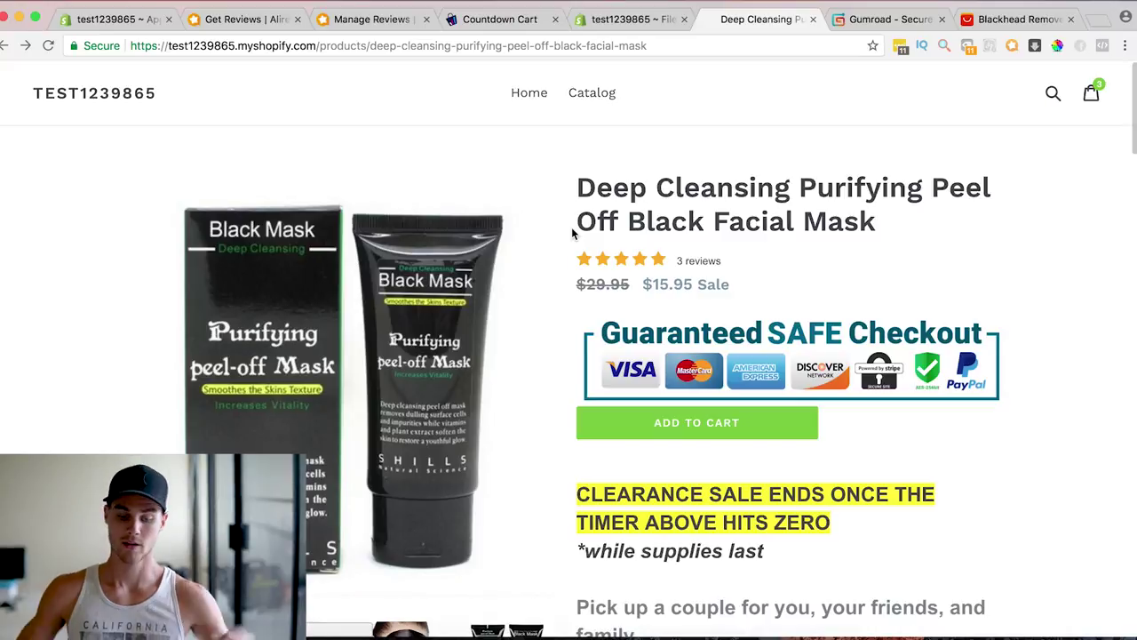